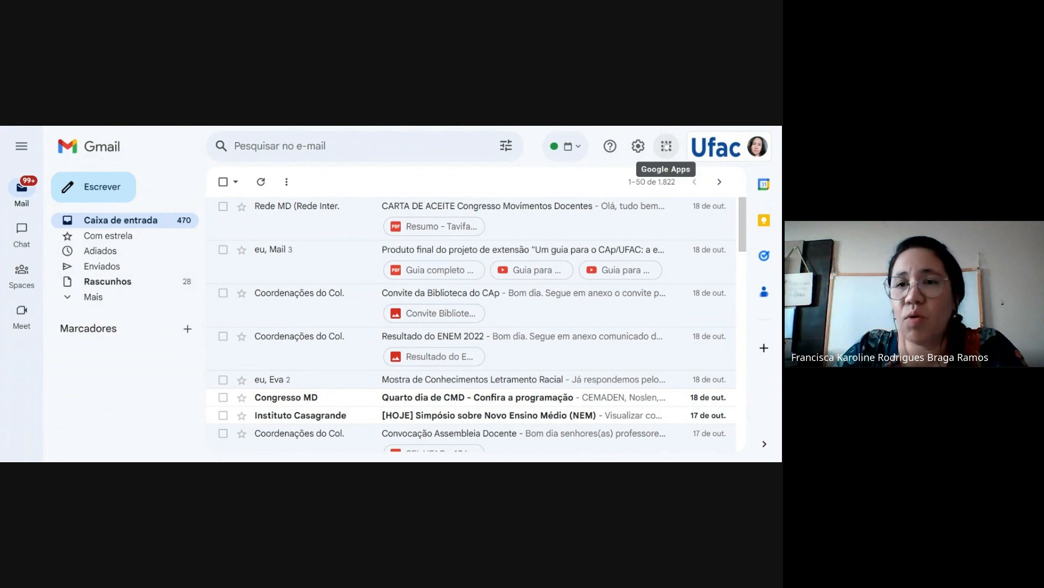
Browse the available Google apps from the mailbox and switch to Google Docs (Documentos)
{"action": "left_click", "coordinate": [667, 147]}
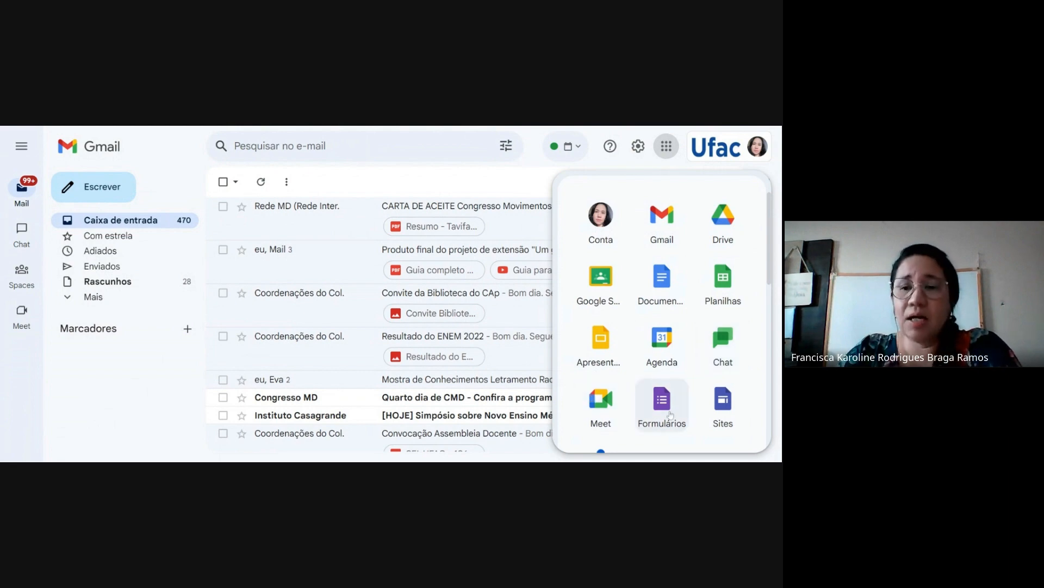
{"action": "scroll", "coordinate": [722, 400], "scroll_direction": "down", "scroll_amount": 1}
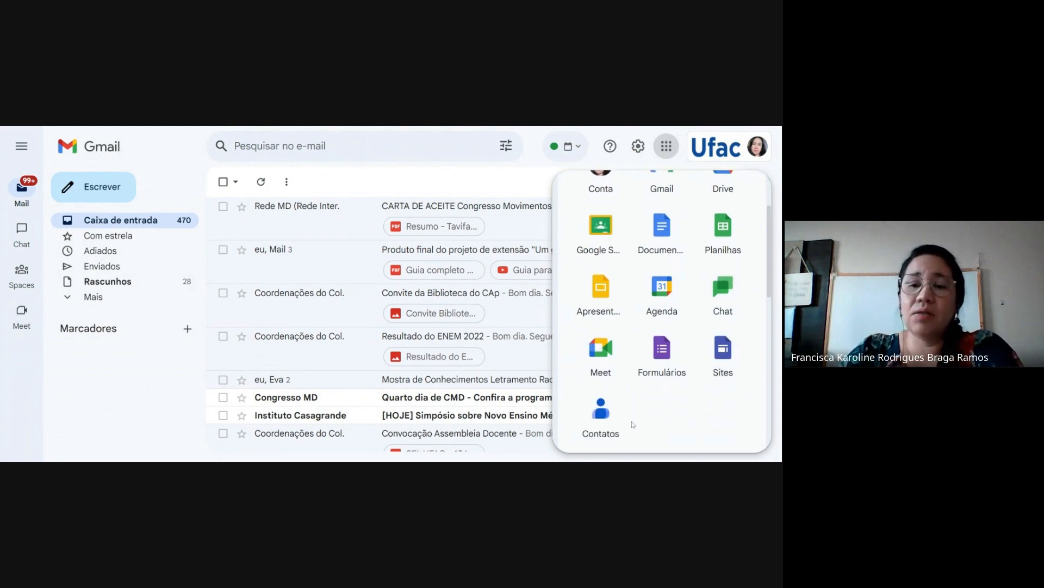
{"action": "scroll", "coordinate": [667, 408], "scroll_direction": "down", "scroll_amount": 3}
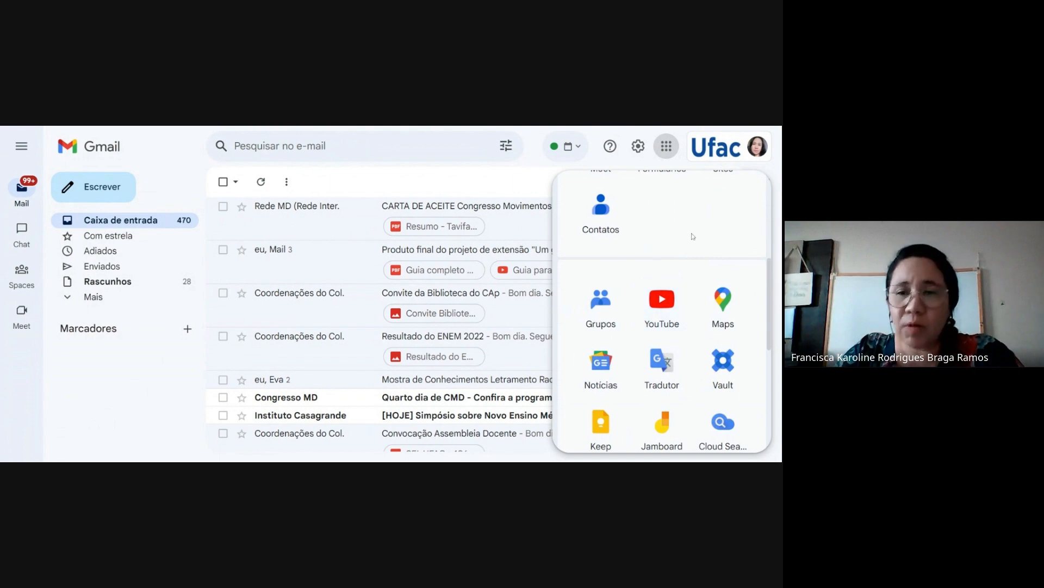
{"action": "scroll", "coordinate": [693, 236], "scroll_direction": "up", "scroll_amount": 5}
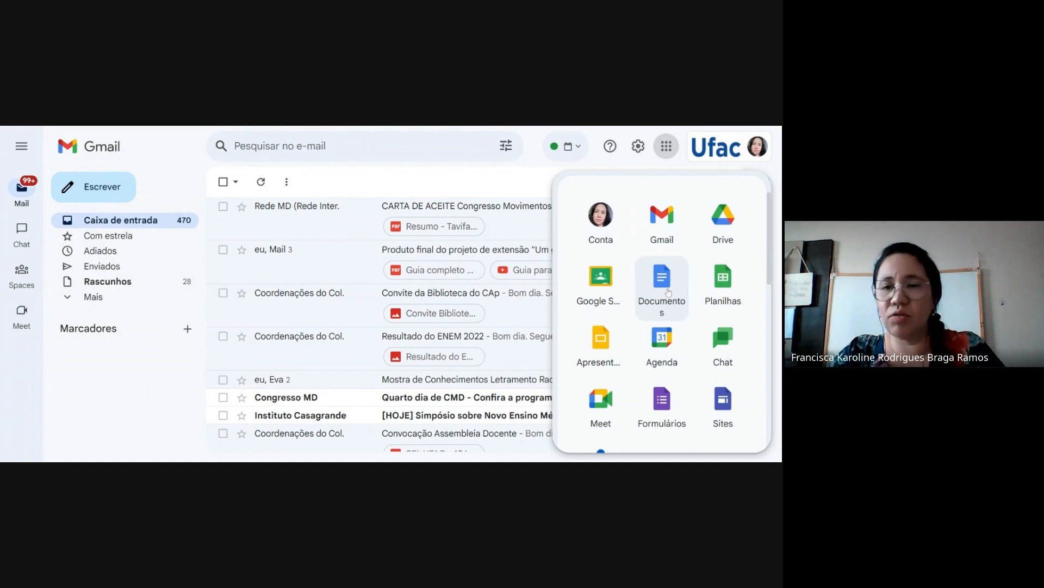
{"action": "left_click", "coordinate": [668, 293]}
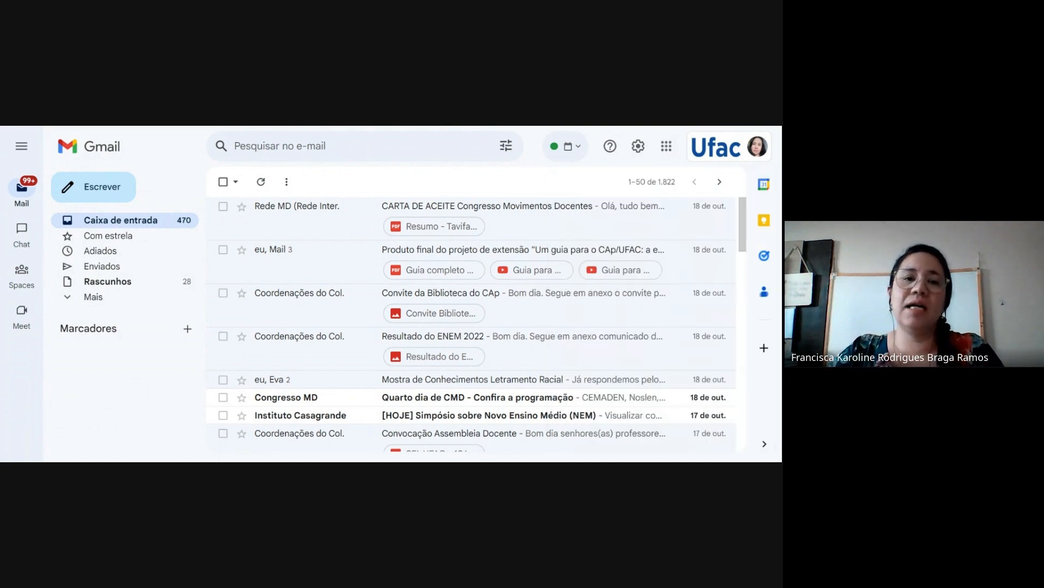
{"action": "key", "text": "ctrl+Tab"}
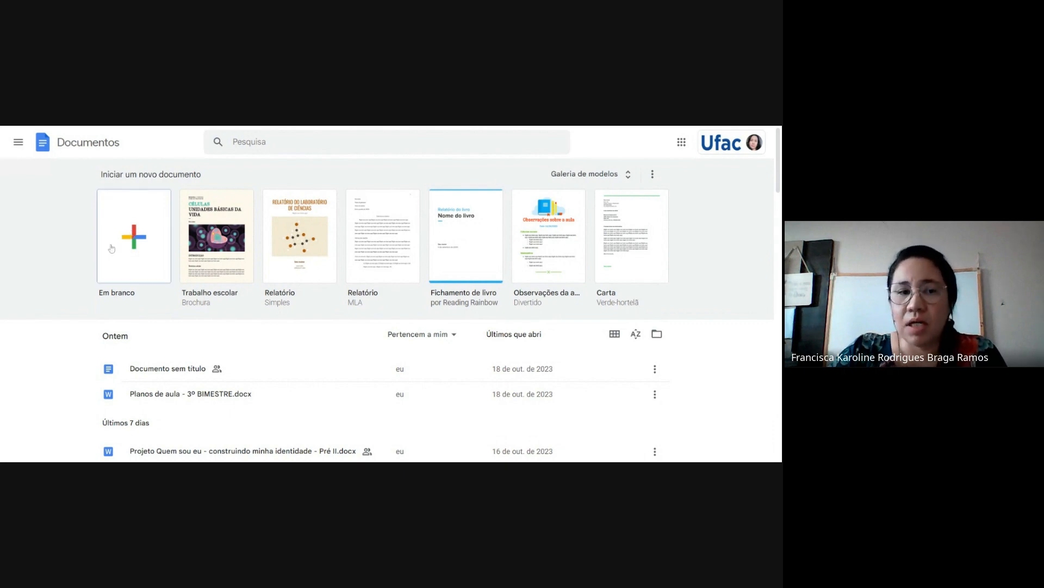
Look through the list of recent documents and create a new blank document
{"action": "scroll", "coordinate": [47, 329], "scroll_direction": "down", "scroll_amount": 10}
{"action": "scroll", "coordinate": [39, 339], "scroll_direction": "down", "scroll_amount": 5}
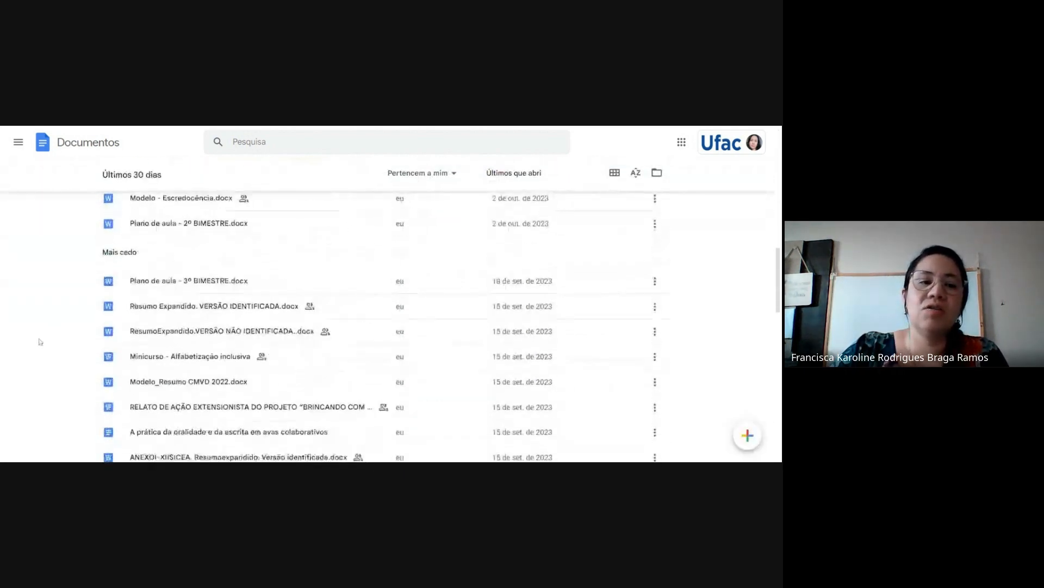
{"action": "scroll", "coordinate": [38, 337], "scroll_direction": "up", "scroll_amount": 15}
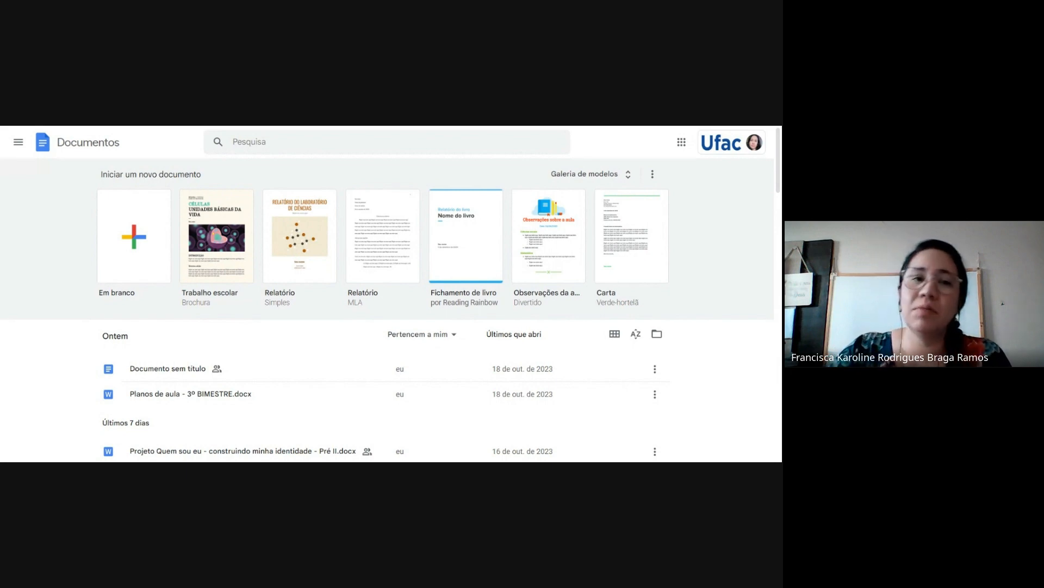
{"action": "left_click", "coordinate": [141, 241]}
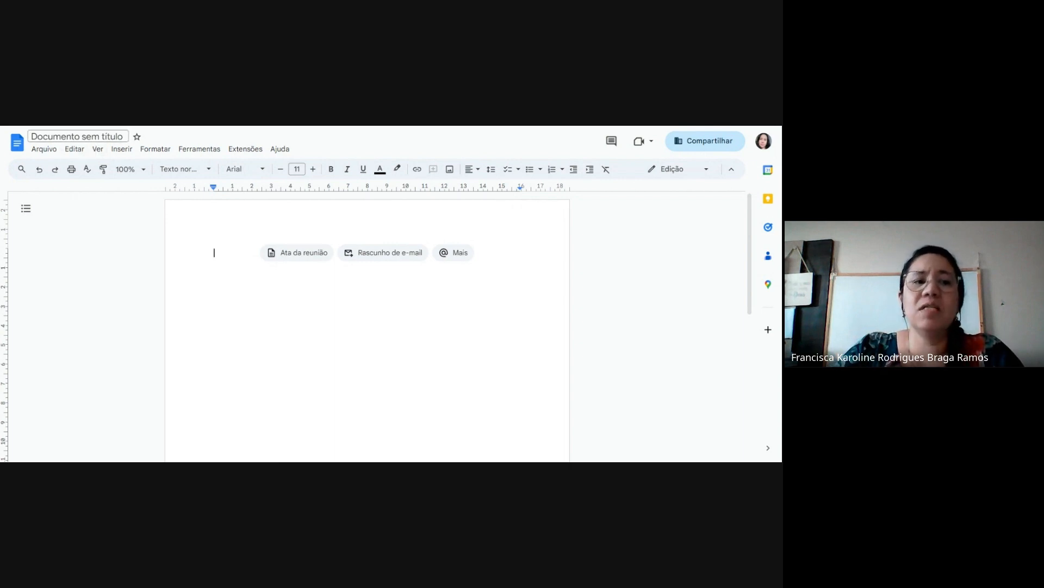
Rename the untitled document as Teste and set its display zoom to 125%
{"action": "left_click", "coordinate": [77, 136]}
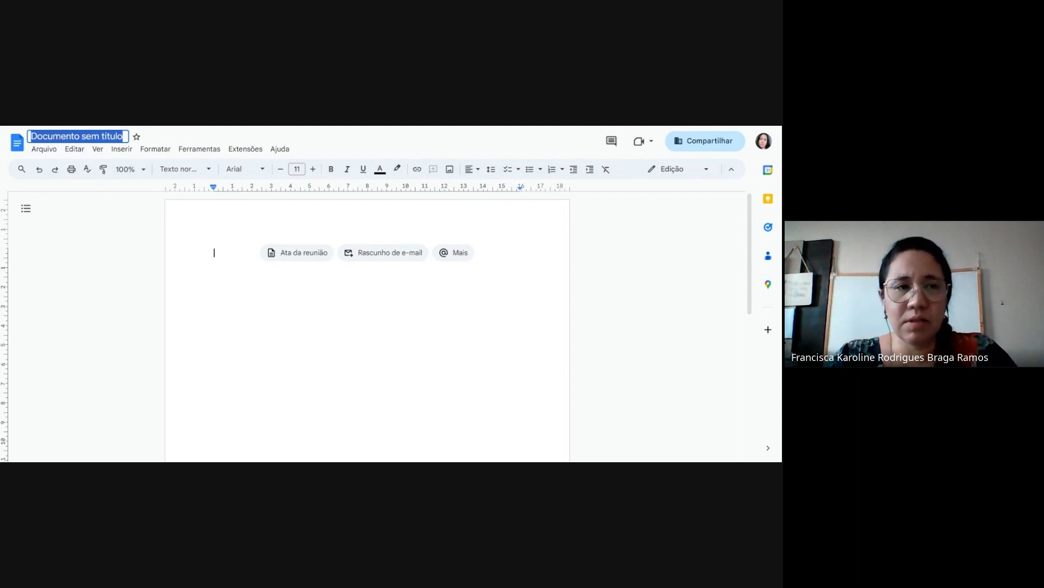
{"action": "type", "text": "Te"}
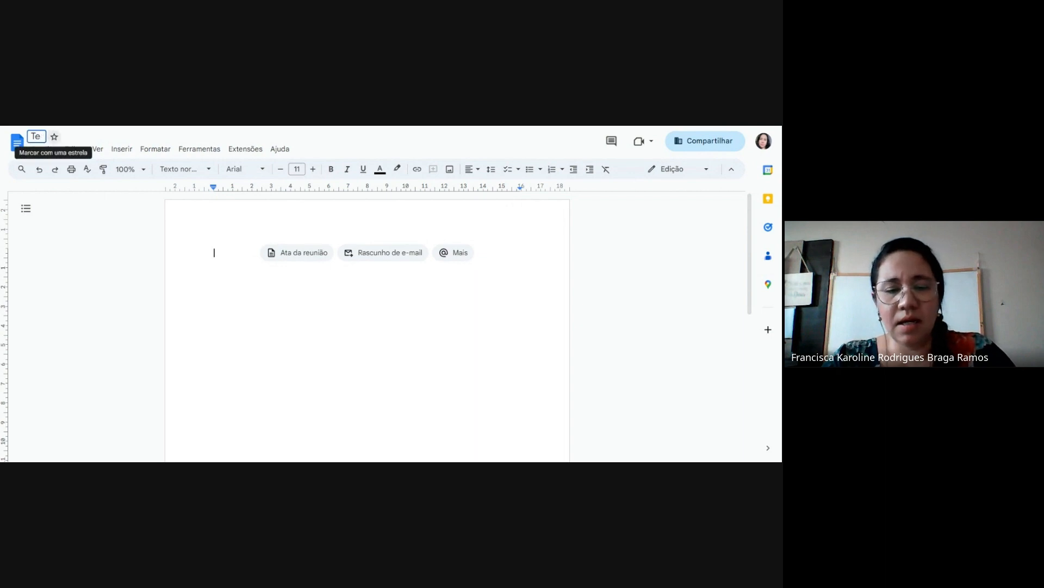
{"action": "type", "text": "ste"}
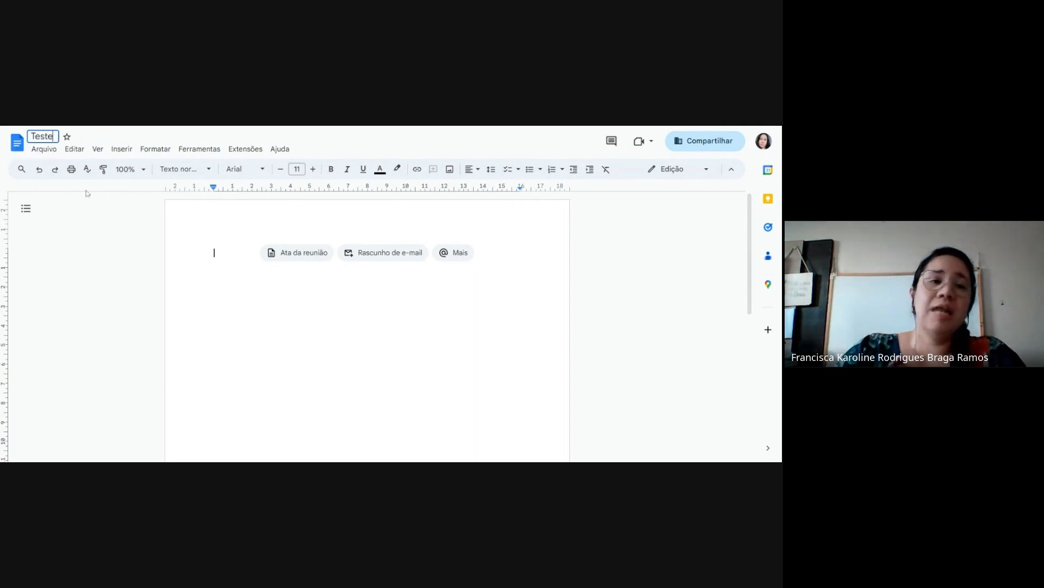
{"action": "key", "text": "Return"}
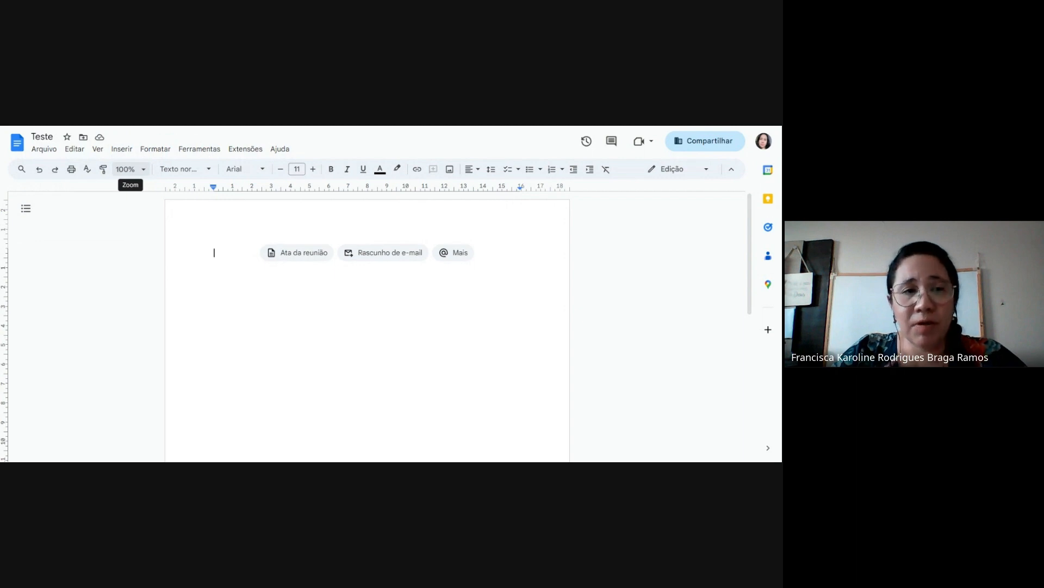
{"action": "left_click", "coordinate": [131, 169]}
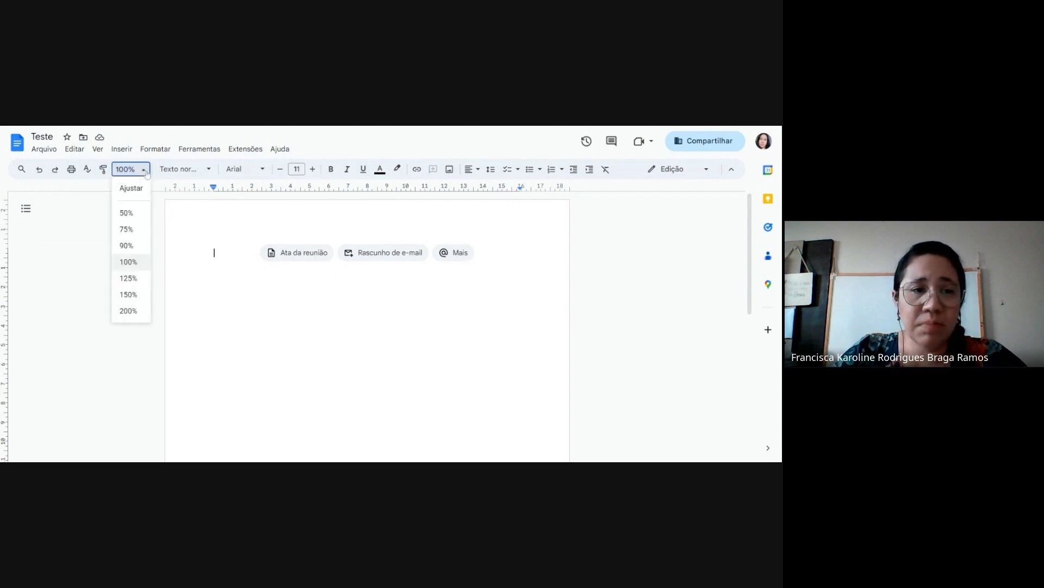
{"action": "left_click", "coordinate": [131, 279]}
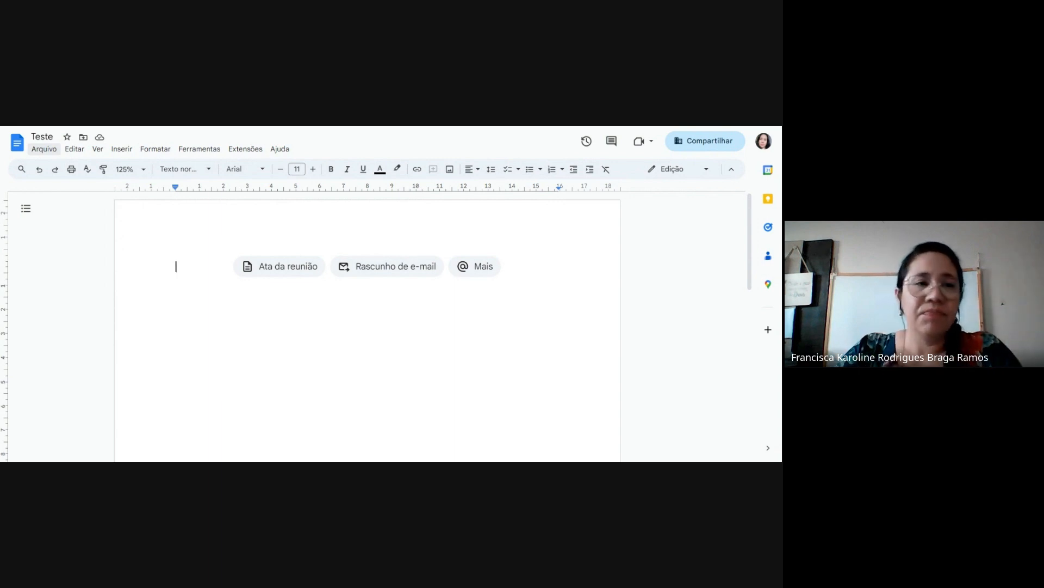
Examine the file, sharing, view, formatting, extension and help commands available for the document
{"action": "left_click", "coordinate": [42, 150]}
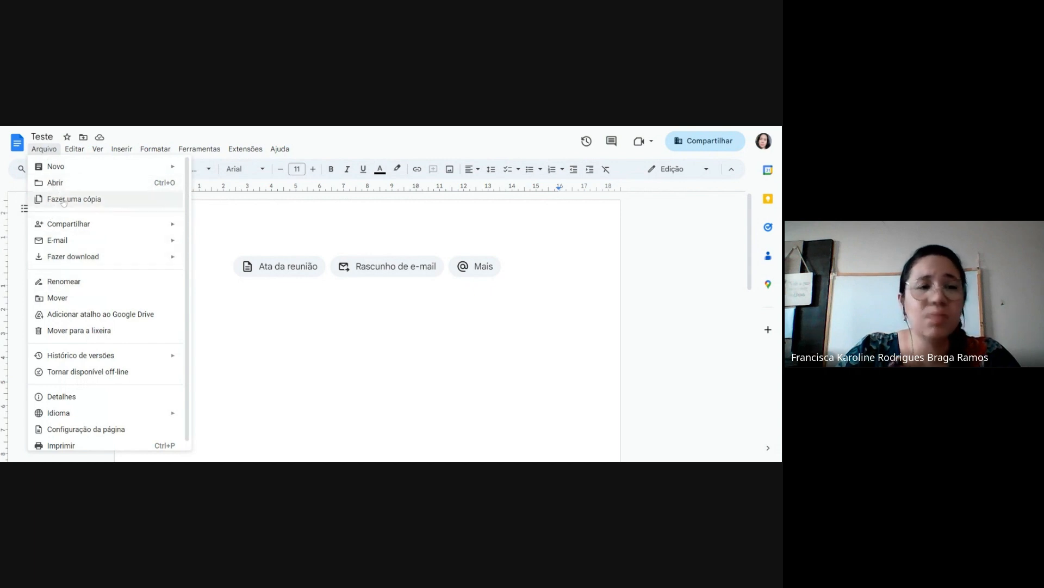
{"action": "mouse_move", "coordinate": [59, 168]}
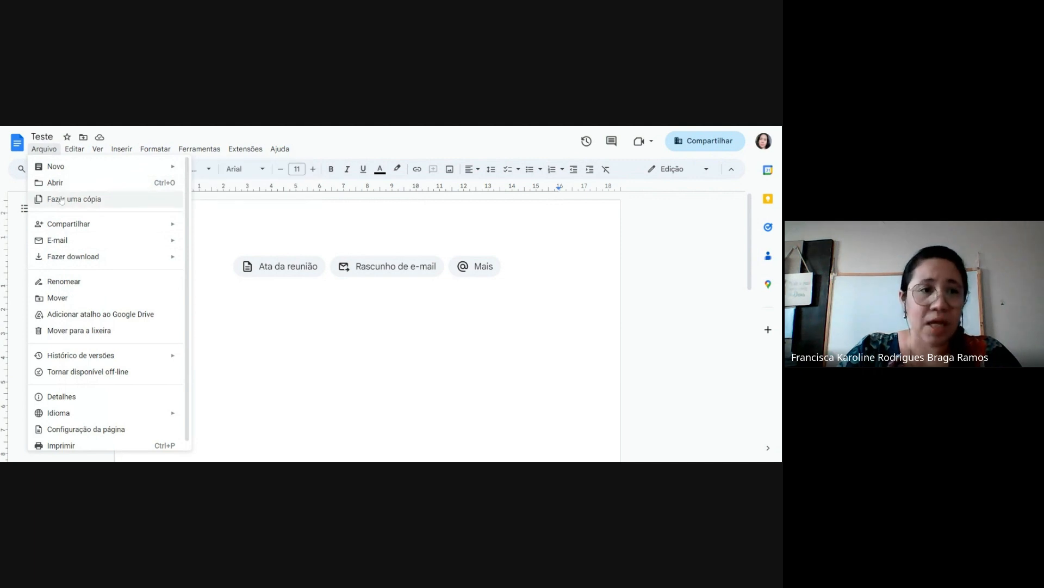
{"action": "mouse_move", "coordinate": [69, 224]}
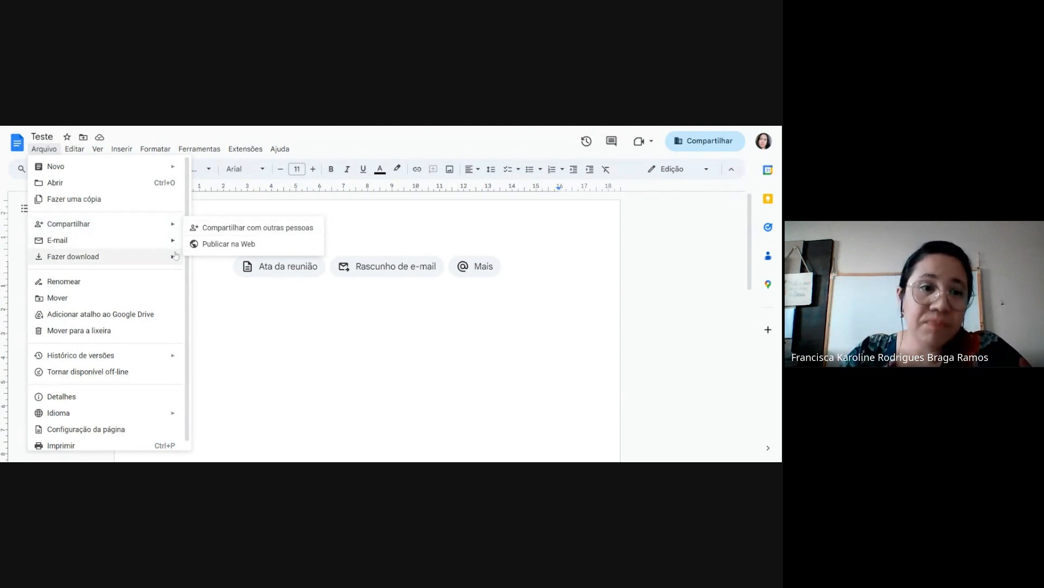
{"action": "mouse_move", "coordinate": [173, 260]}
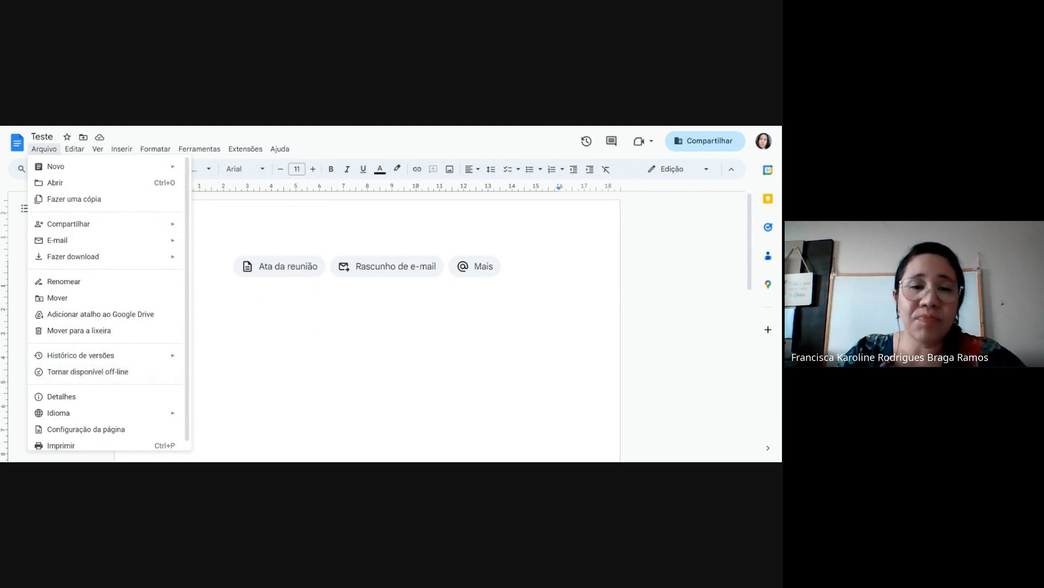
{"action": "key", "text": "Escape"}
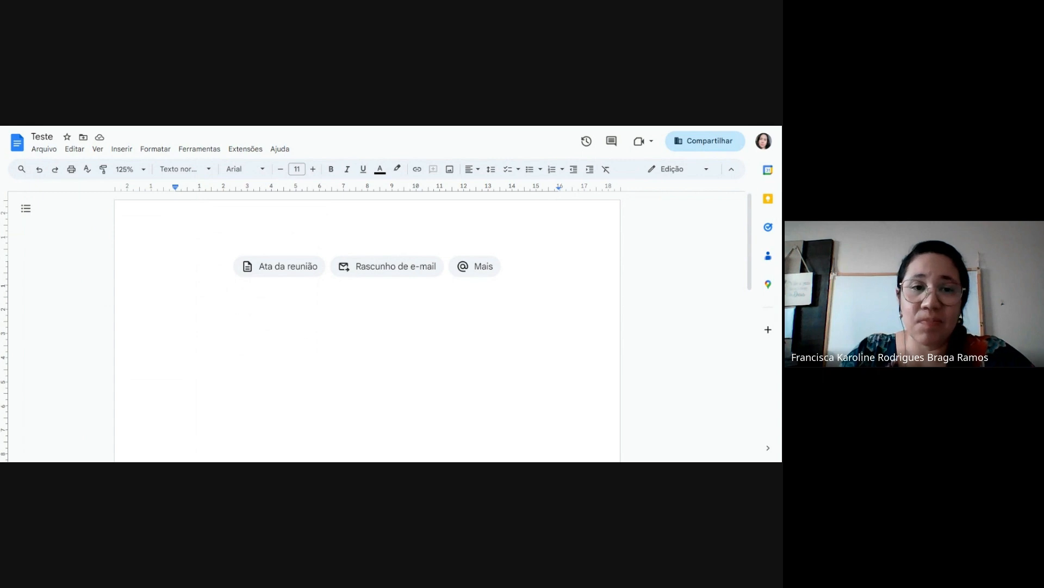
{"action": "left_click", "coordinate": [284, 267]}
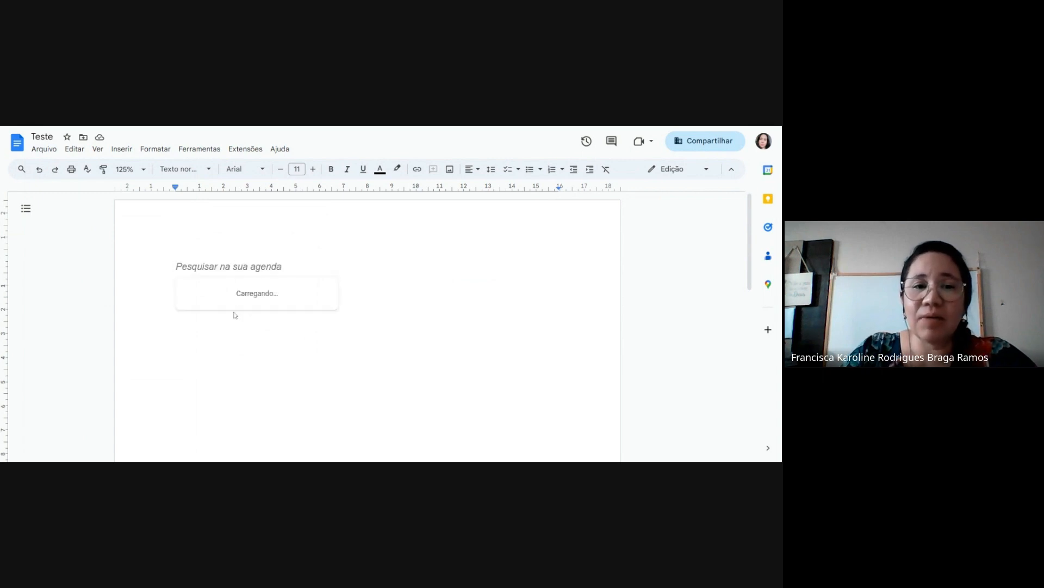
{"action": "key", "text": "Escape"}
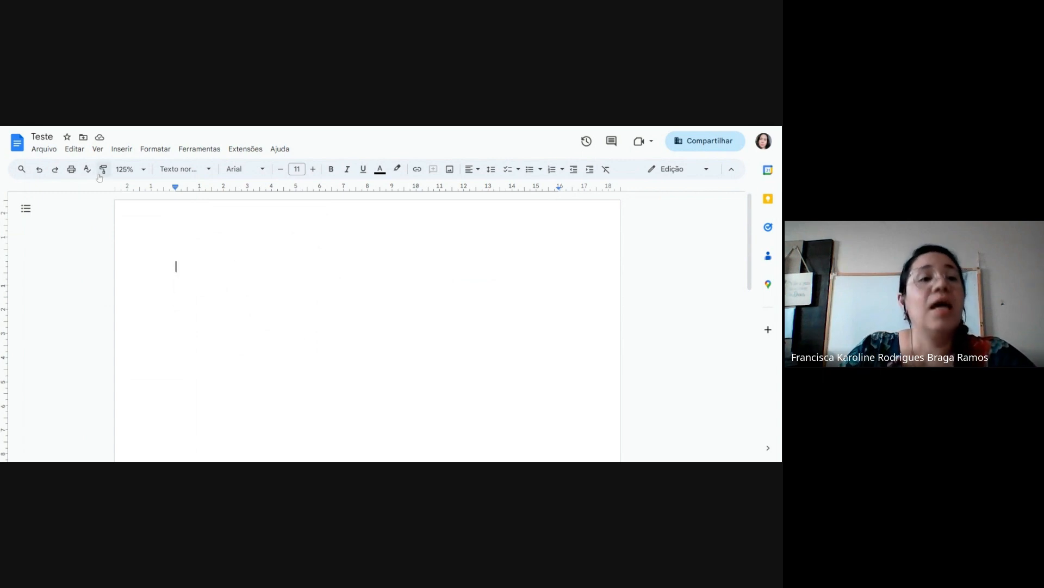
{"action": "left_click", "coordinate": [75, 150]}
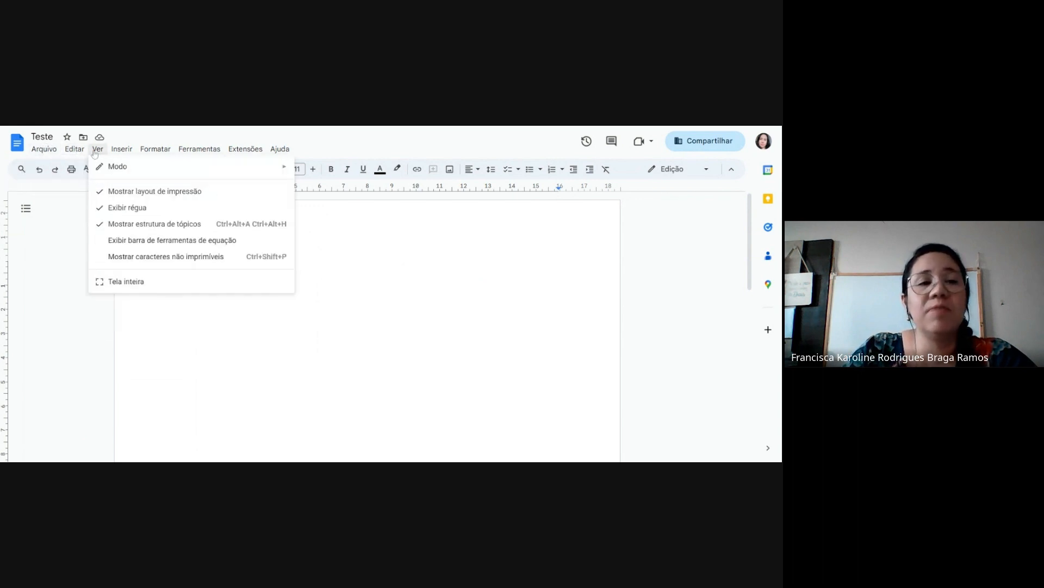
{"action": "mouse_move", "coordinate": [150, 153]}
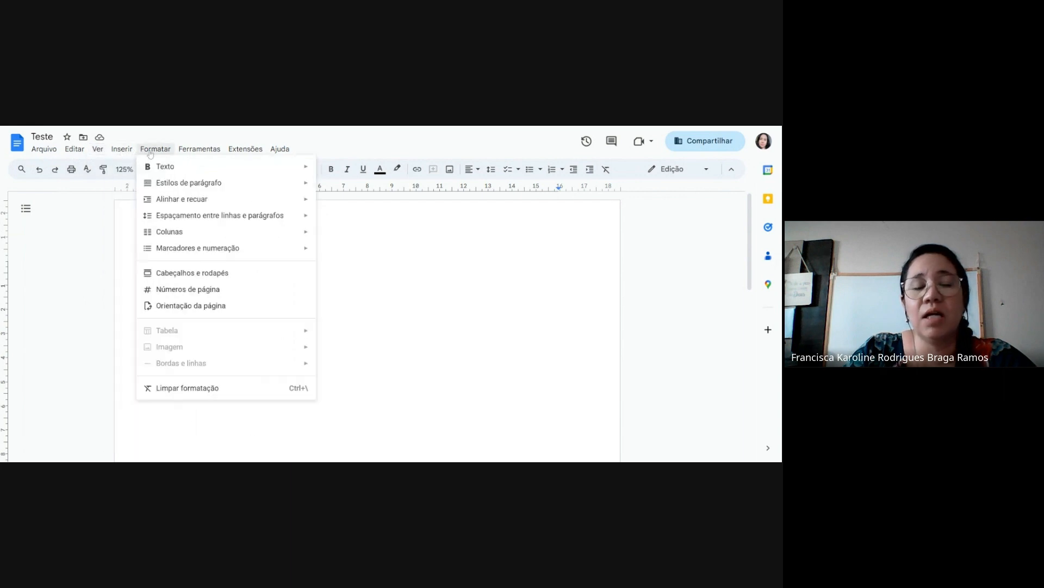
{"action": "mouse_move", "coordinate": [199, 151]}
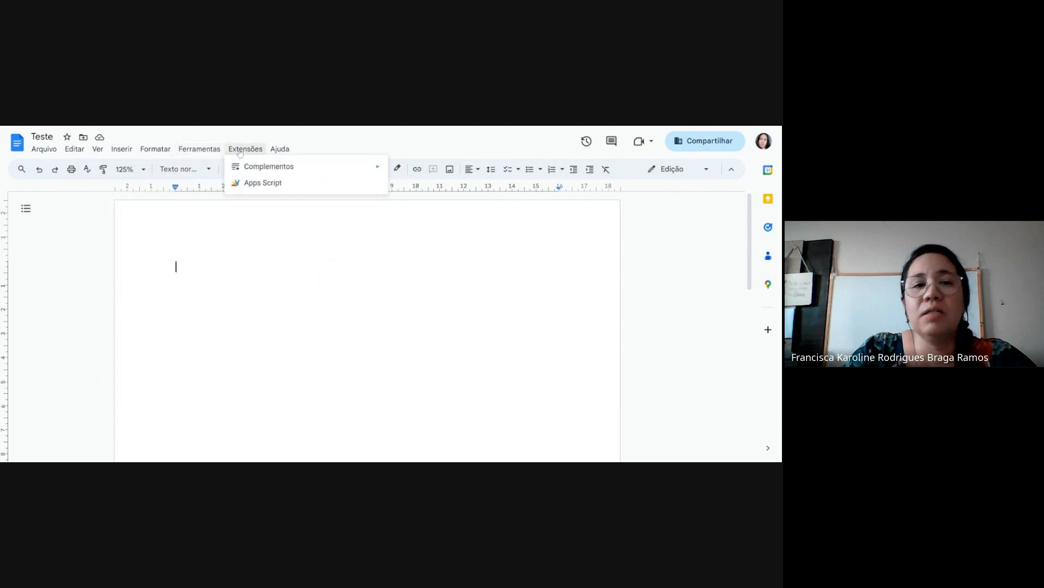
{"action": "mouse_move", "coordinate": [275, 156]}
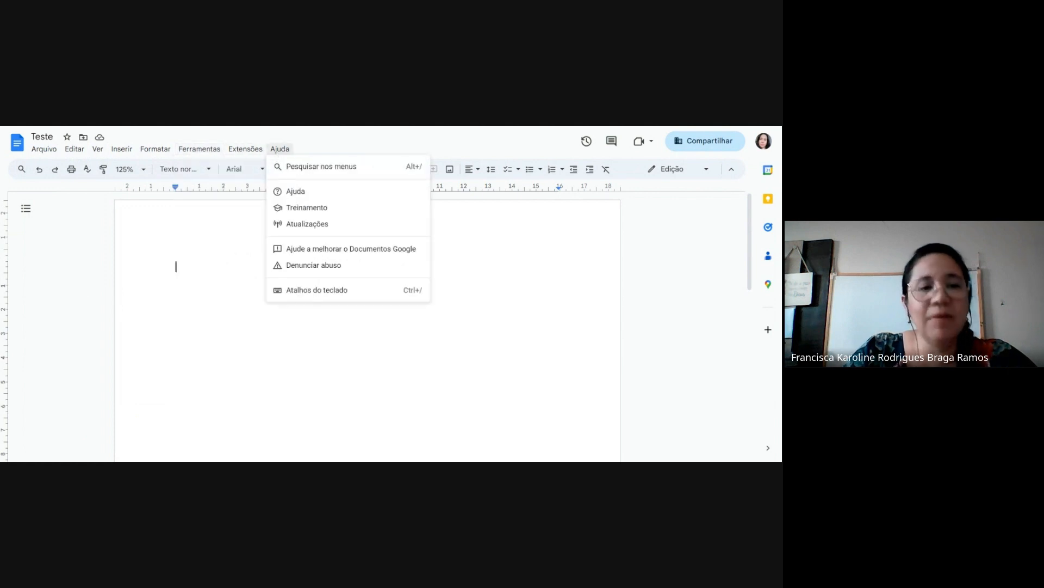
{"action": "key", "text": "Escape"}
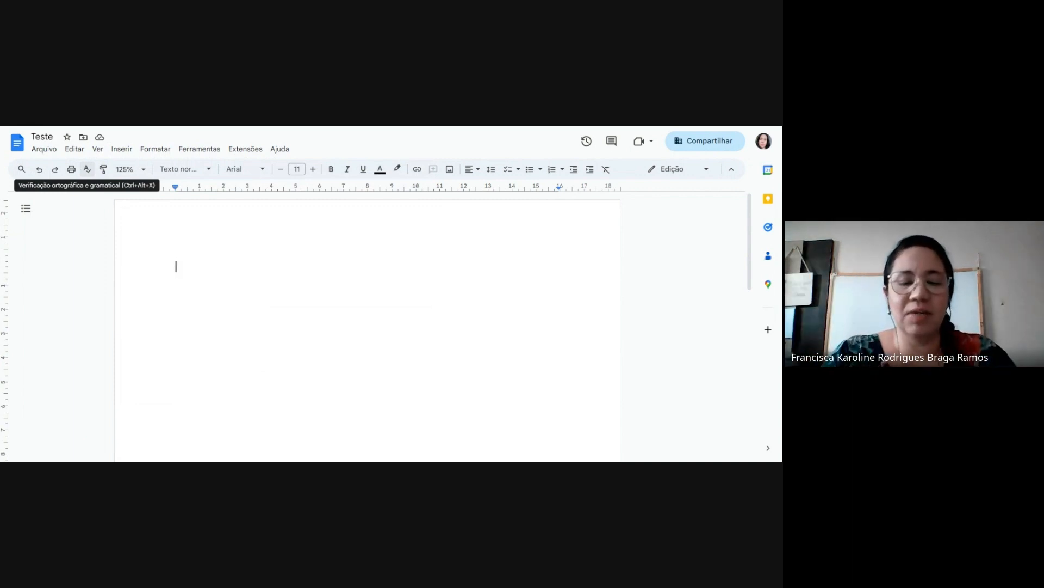
Write BONEK on the first line of the document and start a new line
{"action": "type", "text": "BONE"}
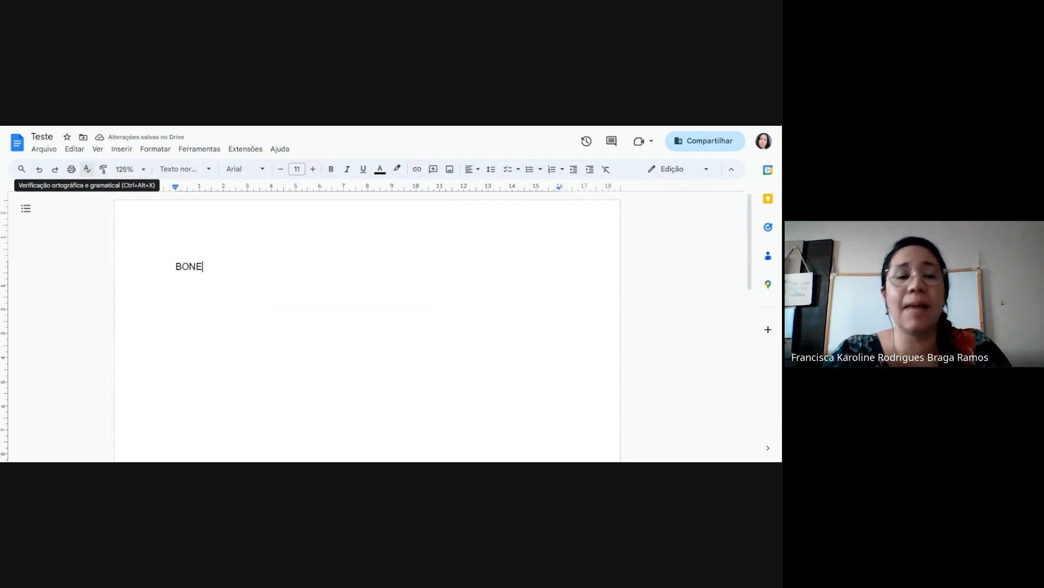
{"action": "type", "text": "K"}
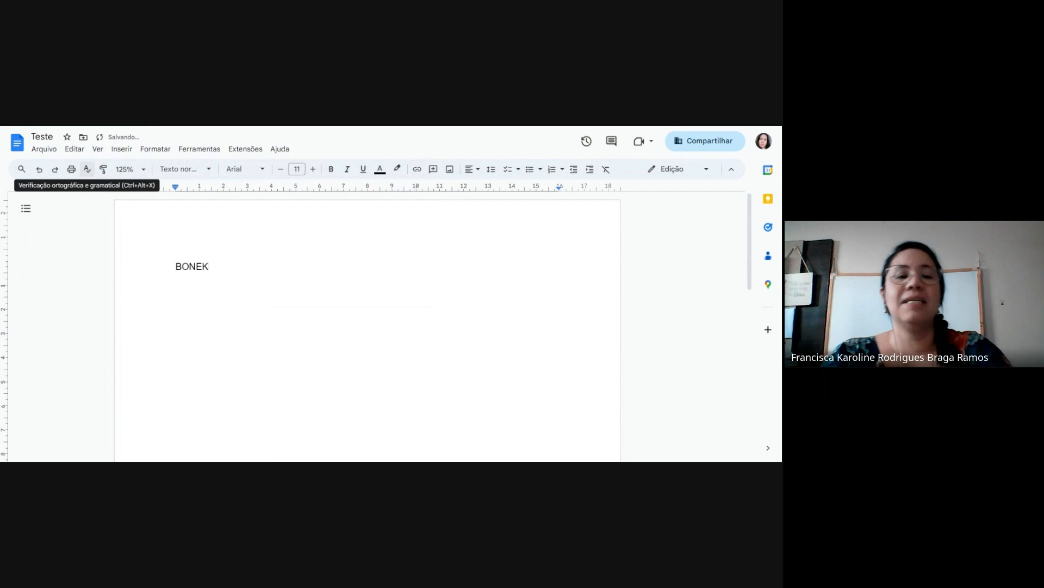
{"action": "key", "text": "Return"}
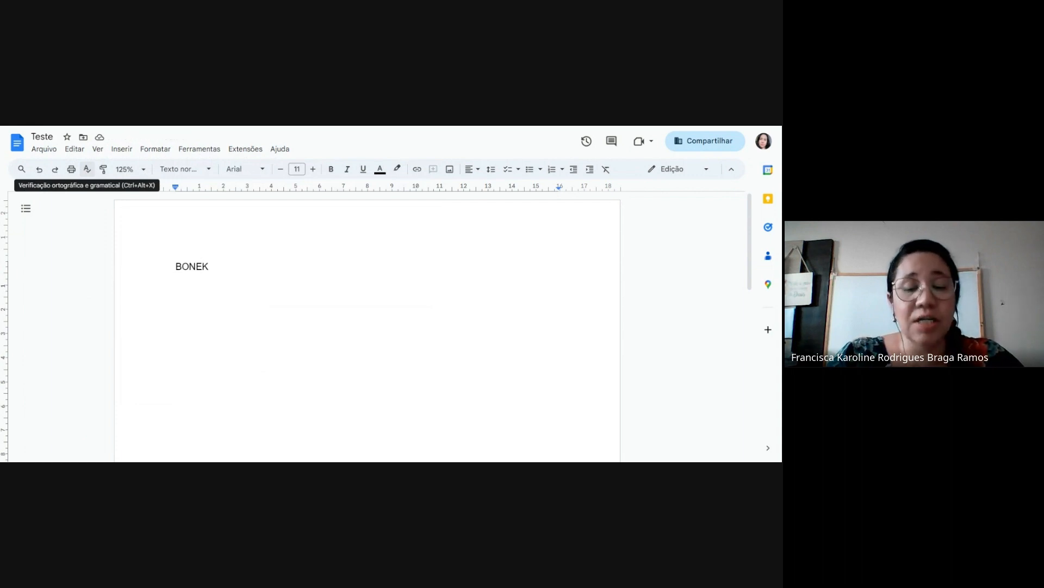
Write BONCA on the second line, correcting the letters along the way, and start another line
{"action": "type", "text": "BONE"}
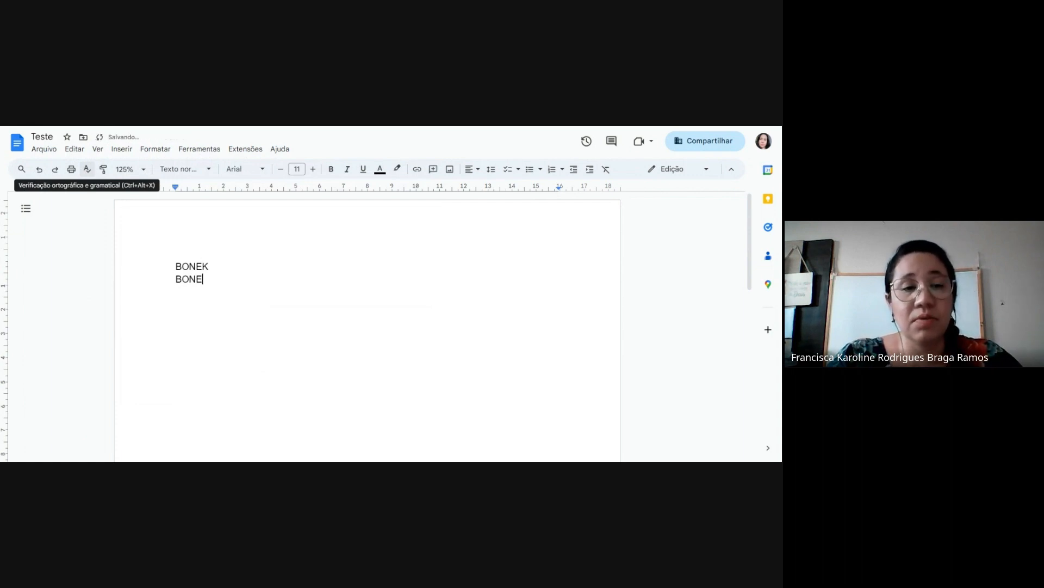
{"action": "key", "text": "BackSpace"}
{"action": "key", "text": "BackSpace"}
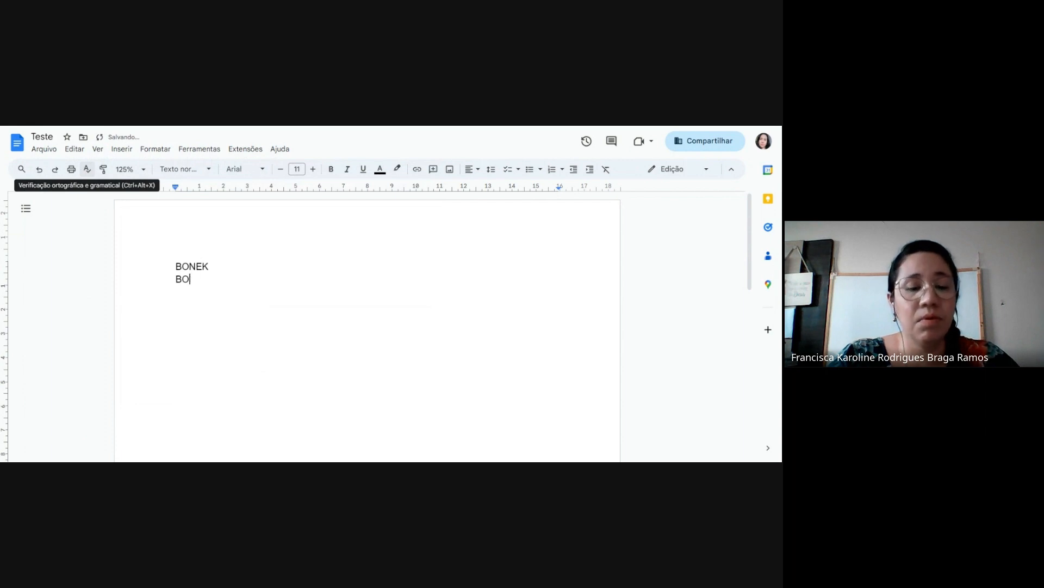
{"action": "type", "text": "NE"}
{"action": "key", "text": "BackSpace"}
{"action": "type", "text": "C"}
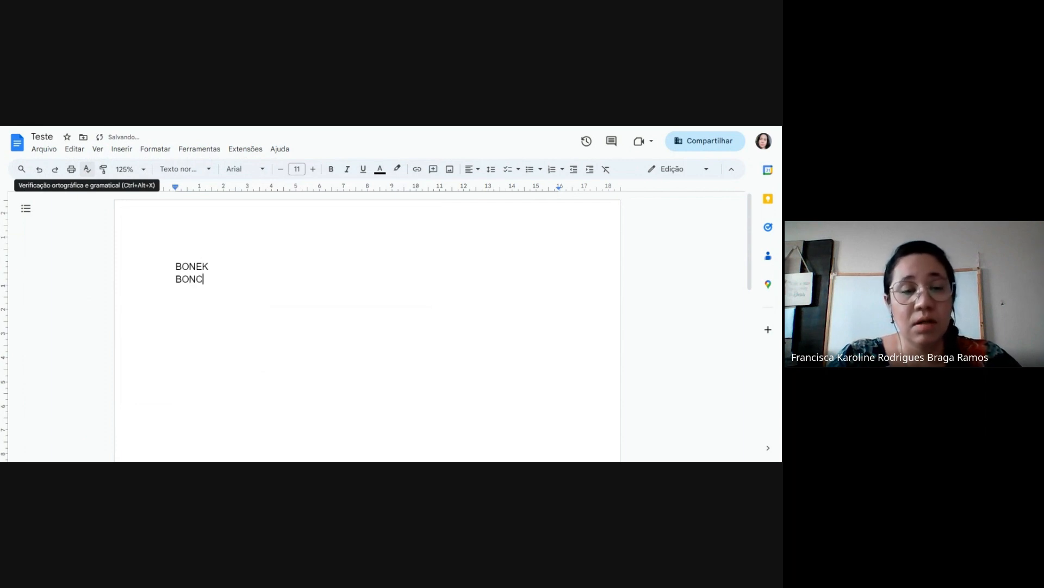
{"action": "type", "text": "A"}
{"action": "key", "text": "BackSpace"}
{"action": "key", "text": "BackSpace"}
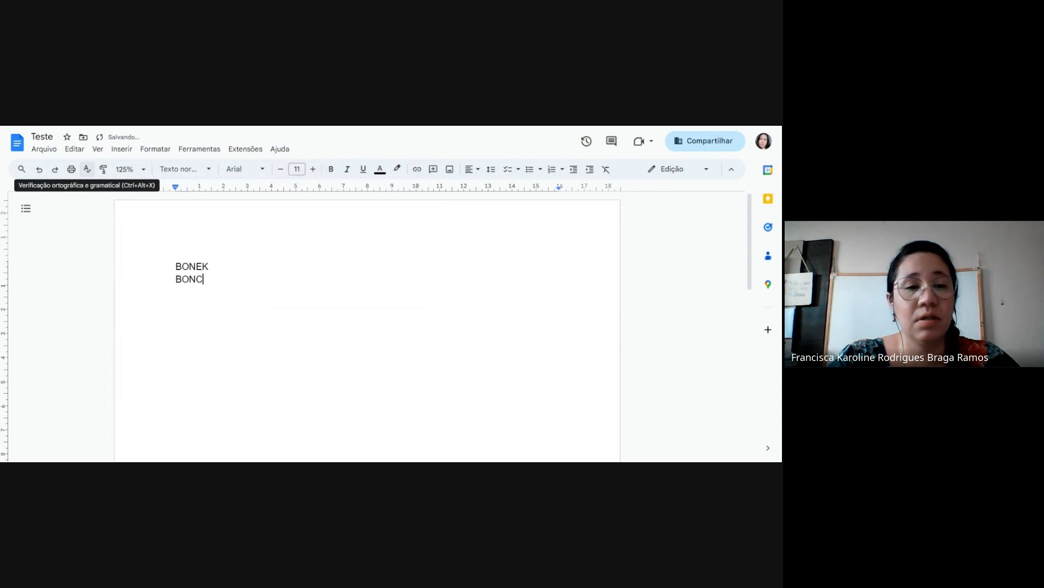
{"action": "type", "text": "A"}
{"action": "key", "text": "Return"}
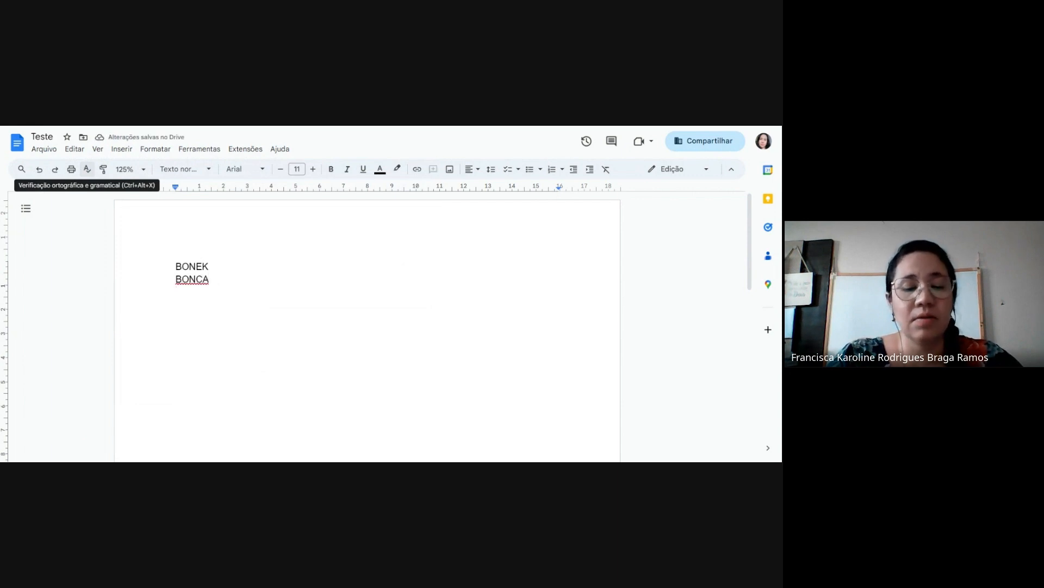
Write BEK on the third line of the document and start a new line
{"action": "type", "text": "B"}
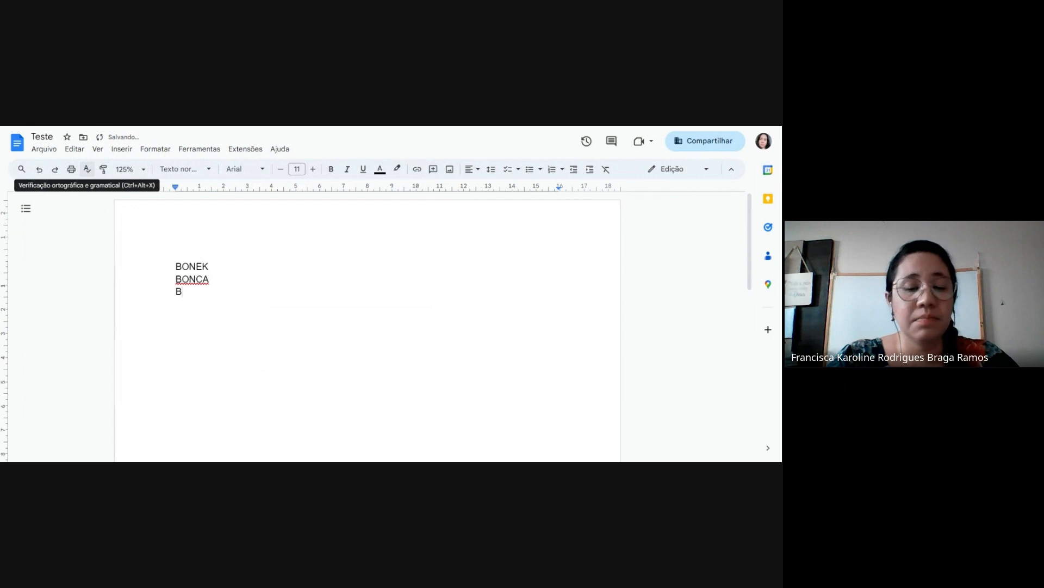
{"action": "type", "text": "EK"}
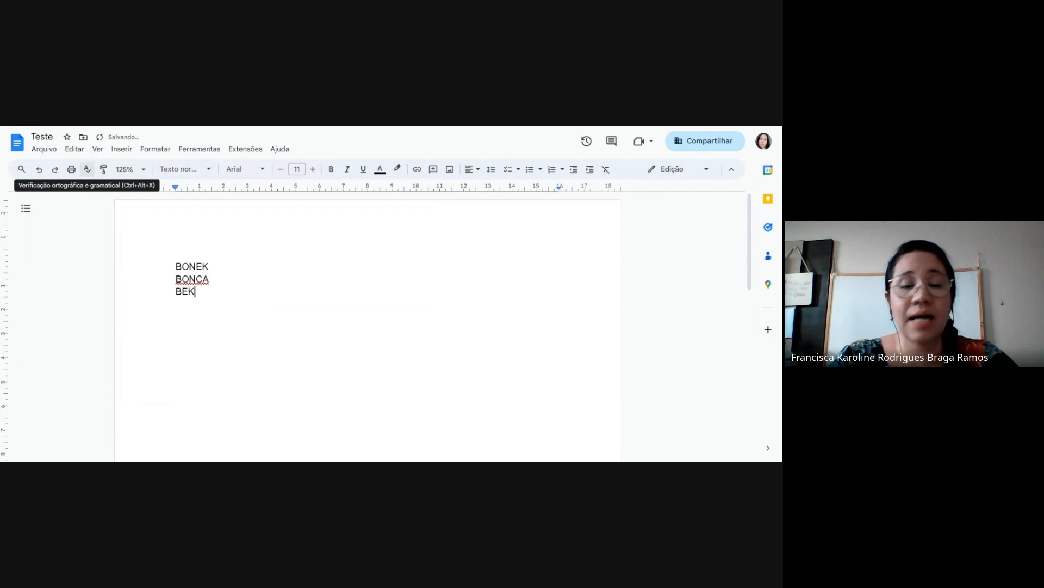
{"action": "key", "text": "Return"}
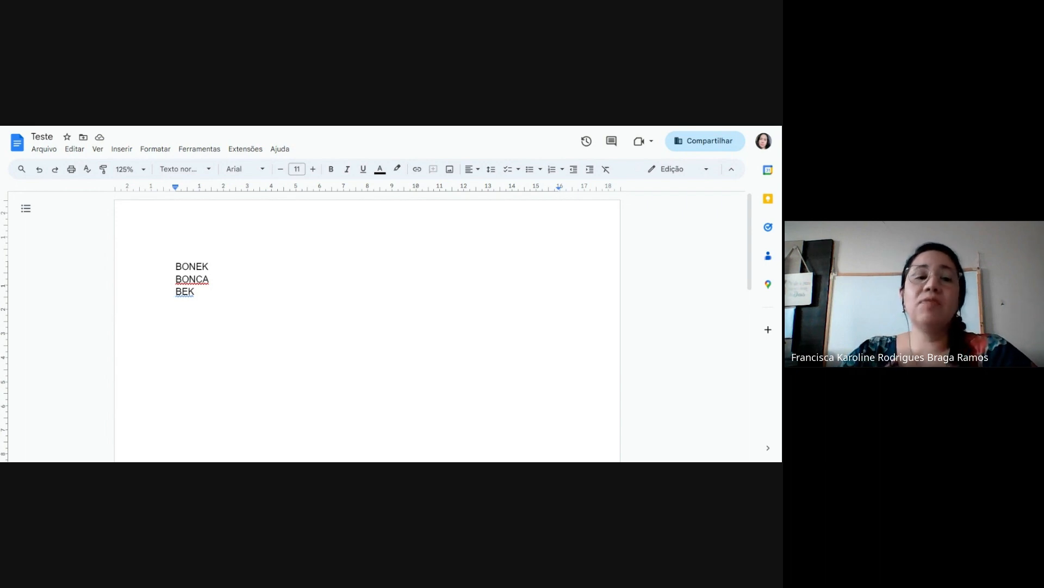
Replace BONCA with the suggested spelling BONECA, and check the suggestion for BEK without applying it
{"action": "left_click", "coordinate": [191, 279]}
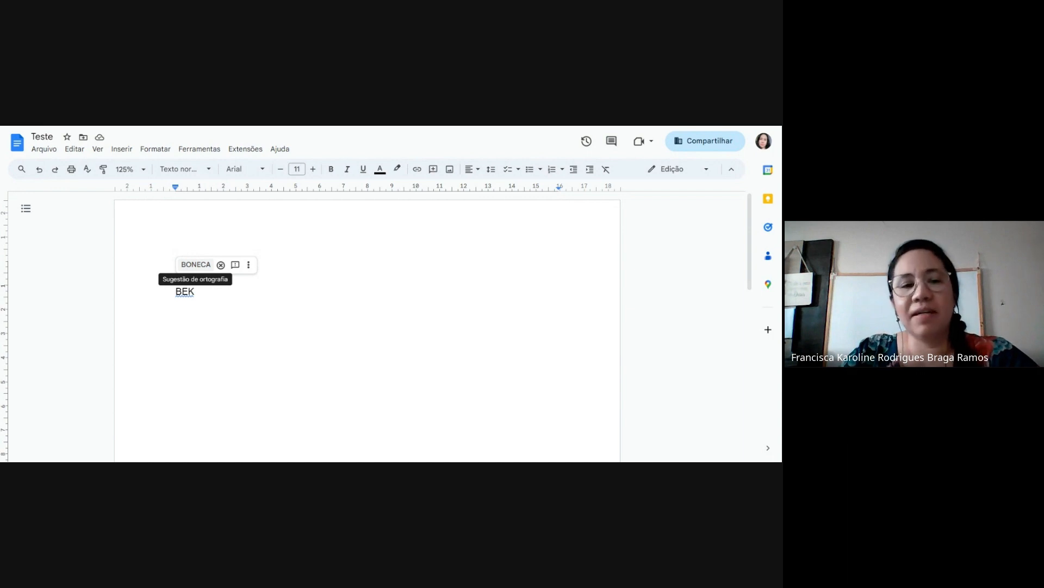
{"action": "left_click", "coordinate": [195, 265]}
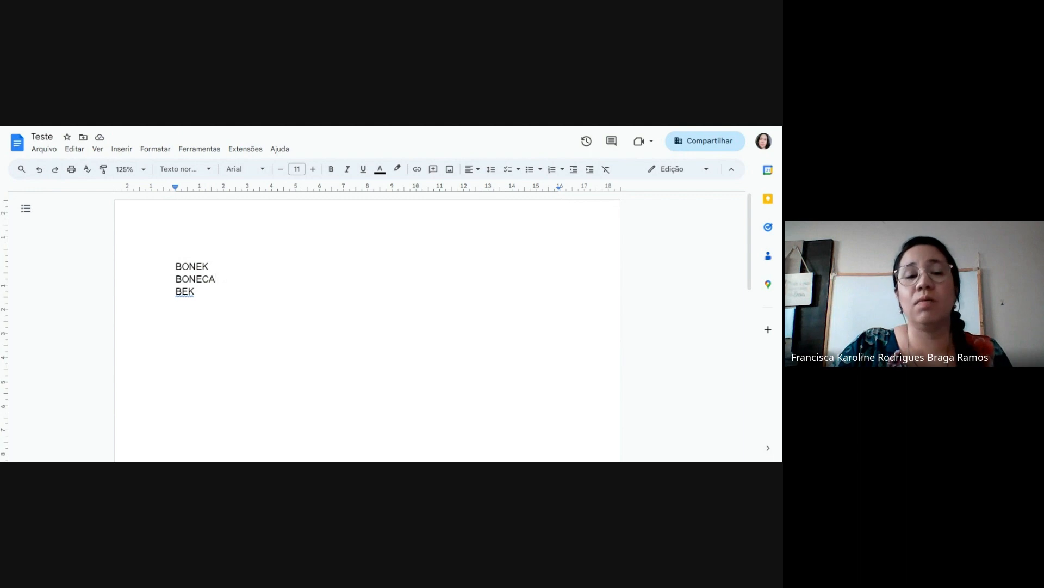
{"action": "left_click", "coordinate": [195, 291]}
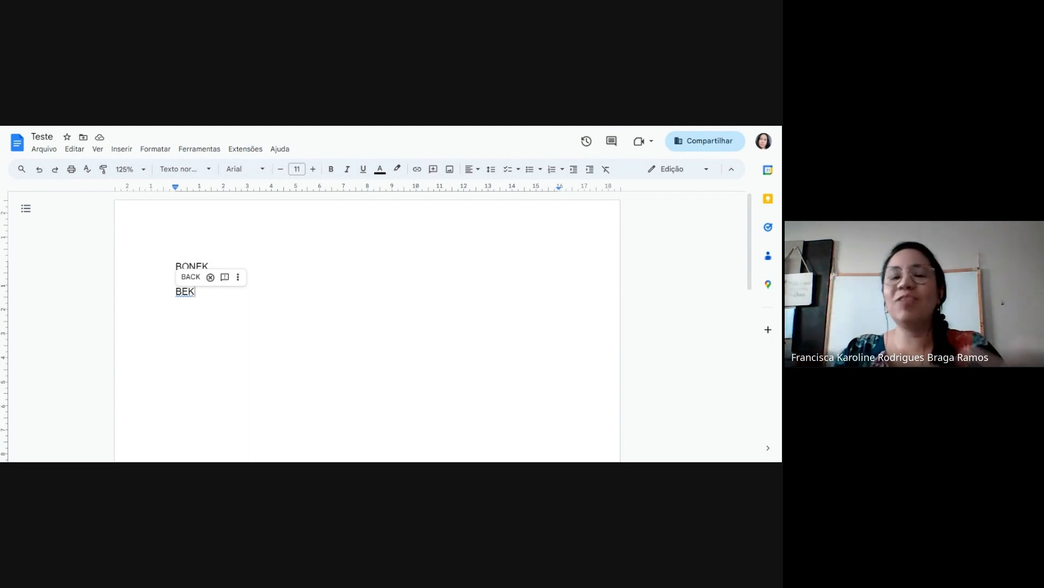
{"action": "key", "text": "Return"}
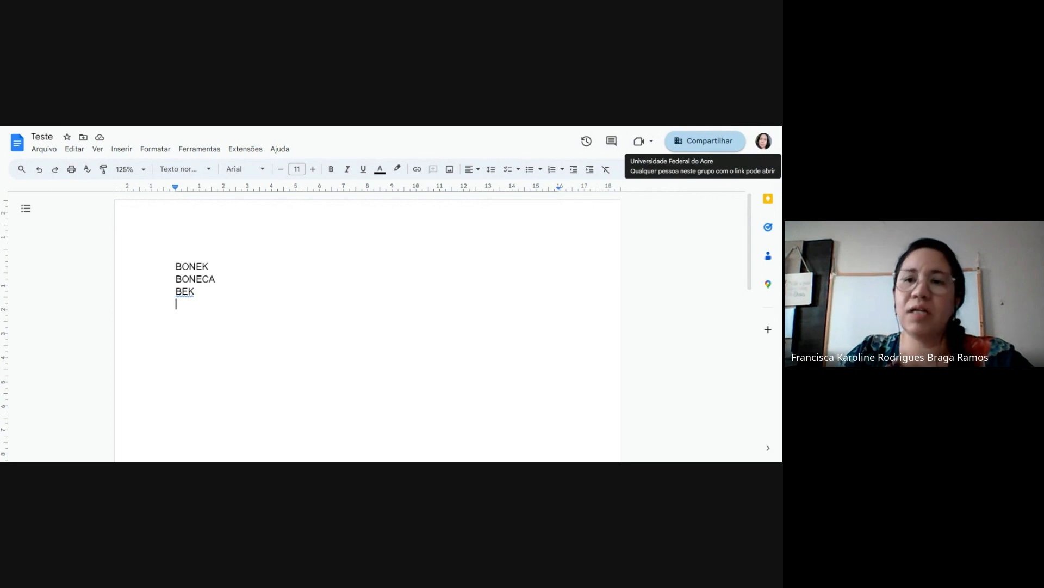
Share the document with anyone who has the link (Qualquer pessoa com o link) in the Editor role, and copy its sharing link
{"action": "left_click", "coordinate": [684, 142]}
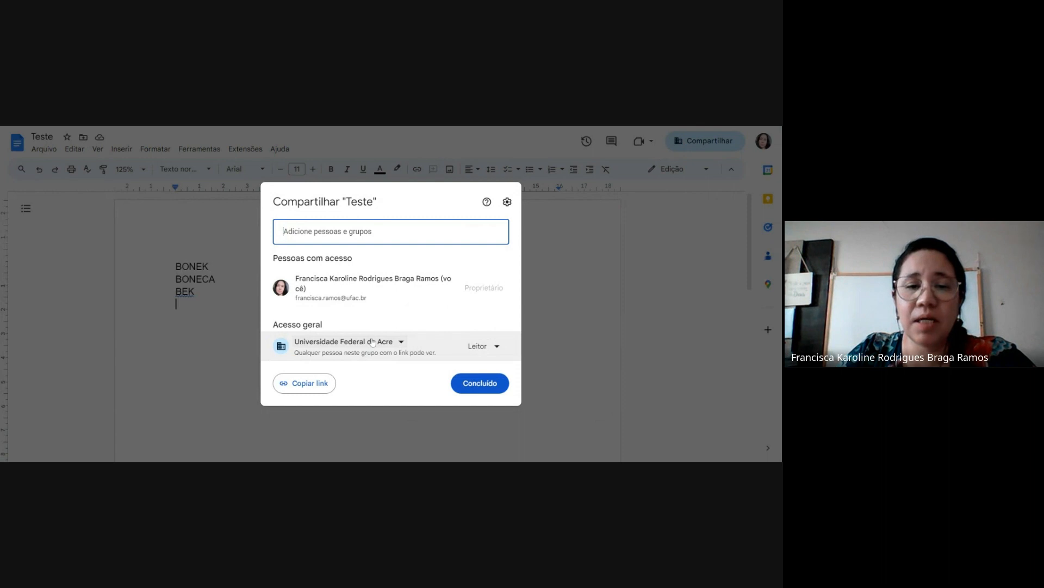
{"action": "mouse_move", "coordinate": [375, 288]}
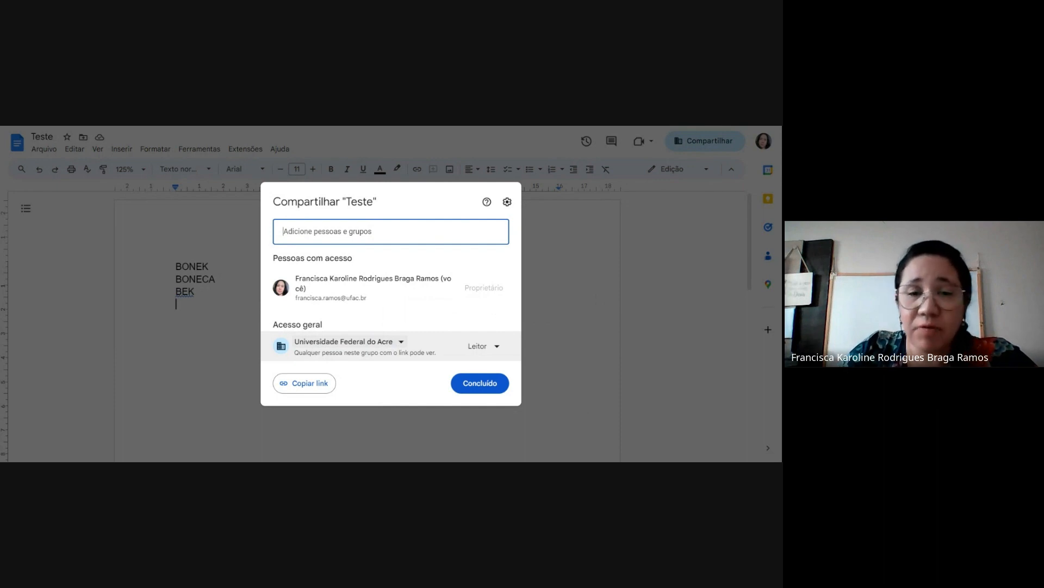
{"action": "left_click", "coordinate": [402, 343]}
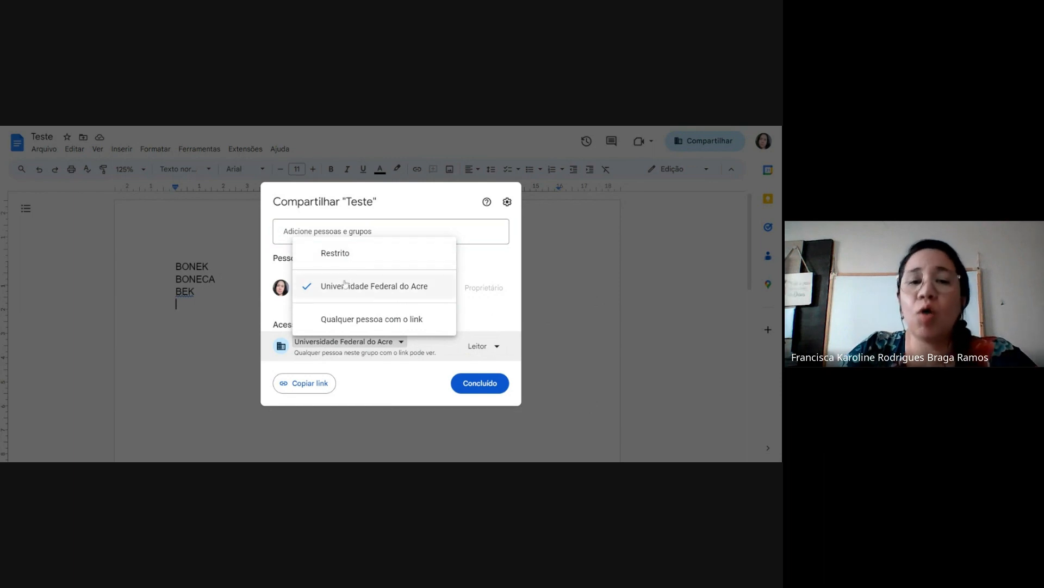
{"action": "left_click", "coordinate": [342, 325]}
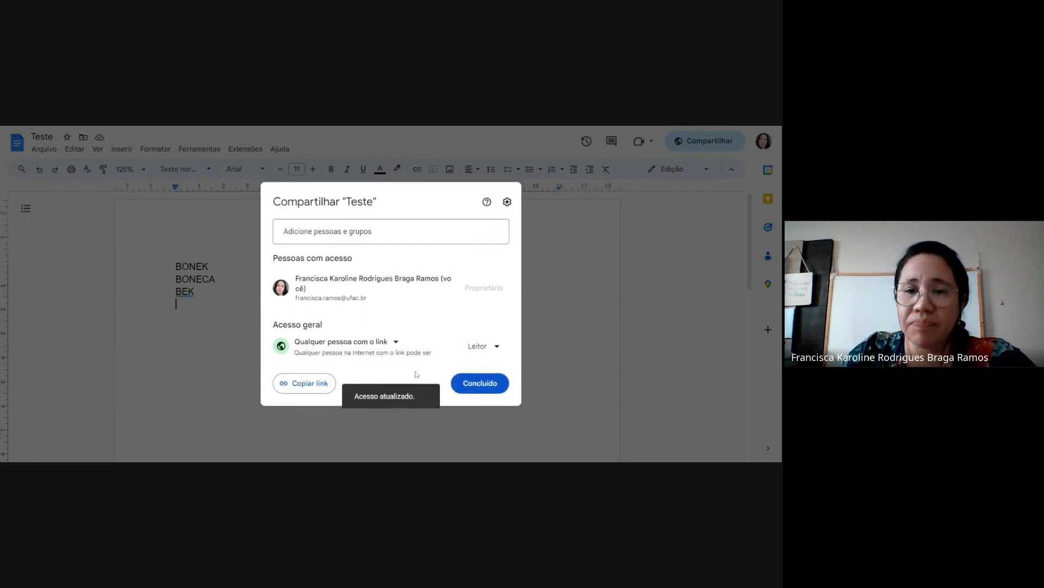
{"action": "left_click", "coordinate": [500, 348]}
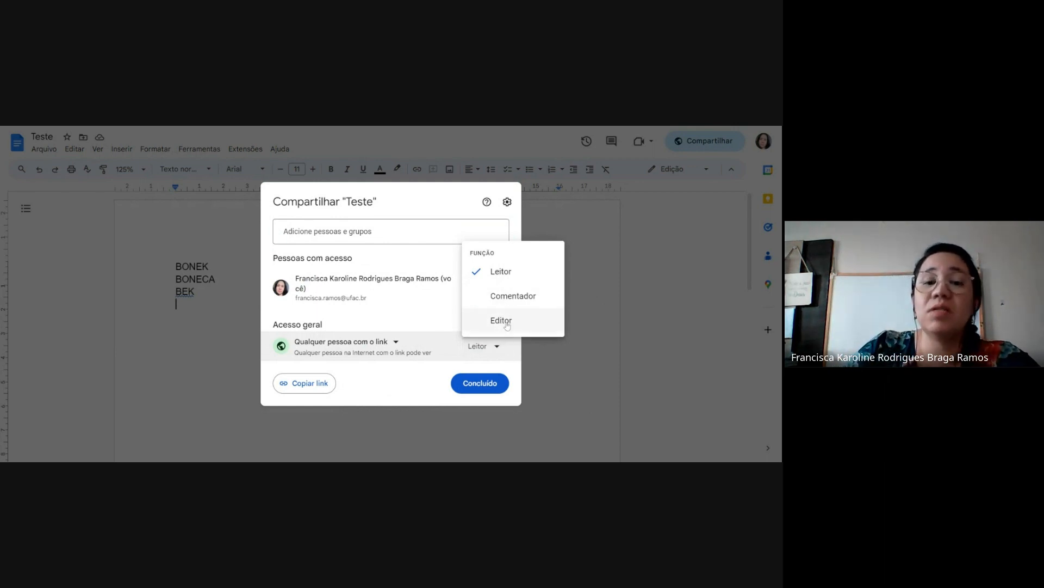
{"action": "left_click", "coordinate": [501, 320]}
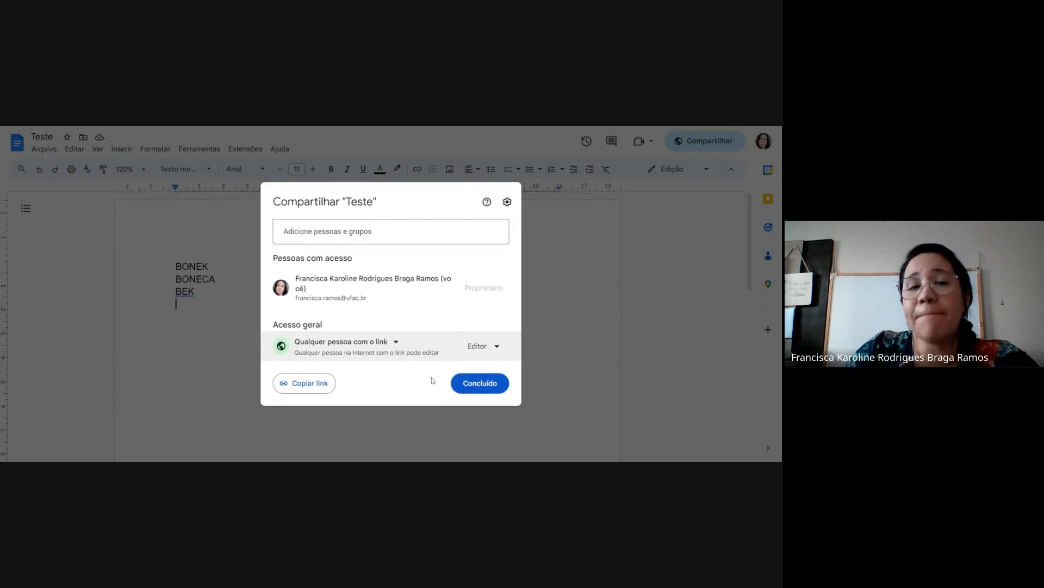
{"action": "left_click", "coordinate": [300, 390]}
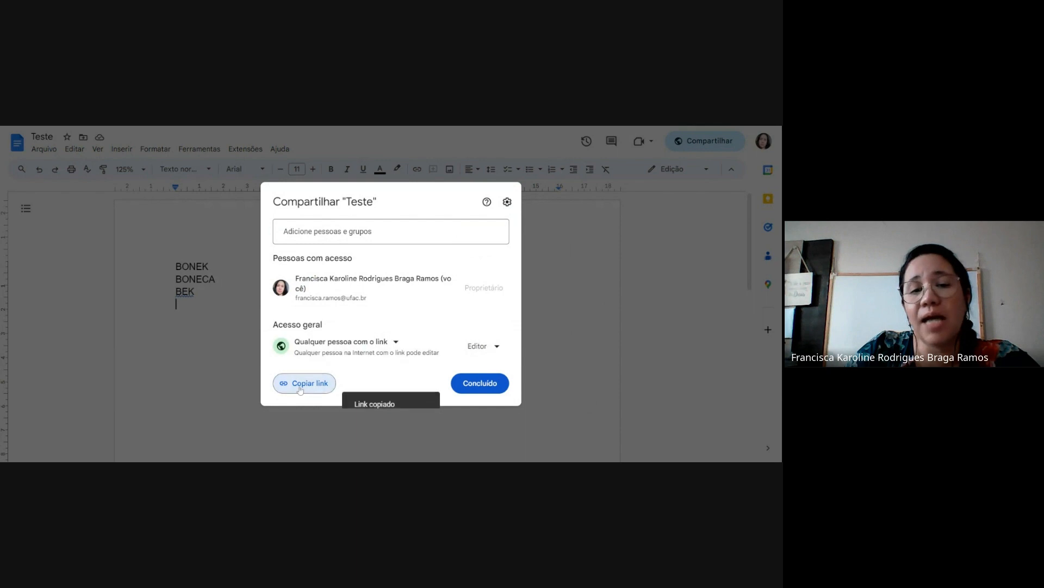
{"action": "left_click", "coordinate": [493, 383]}
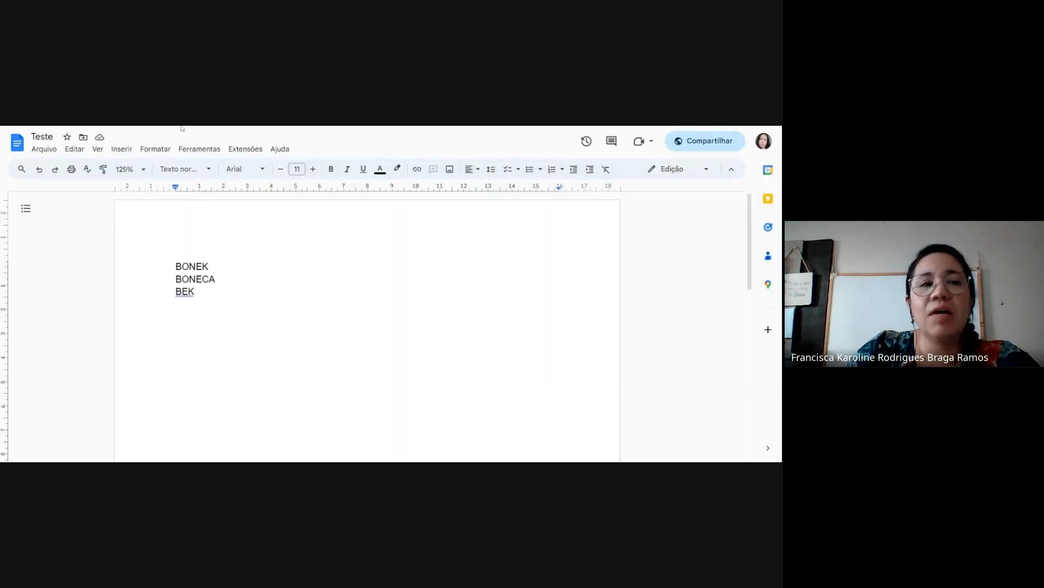
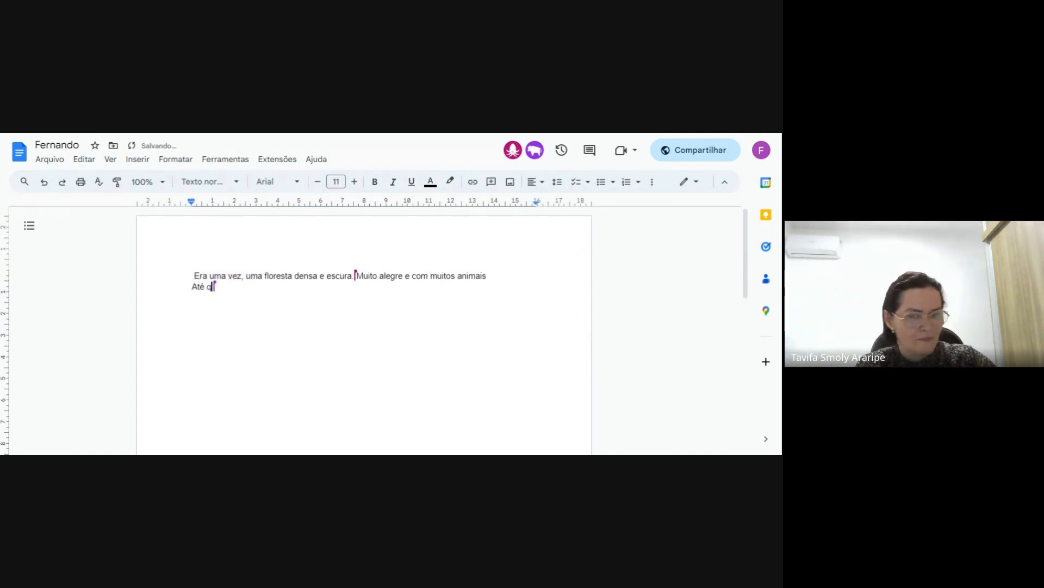
Complete the second line of the story so it reads "Até que um dia, algo inusitado ocorreu!", correcting stray characters
{"action": "type", "text": "um dia"}
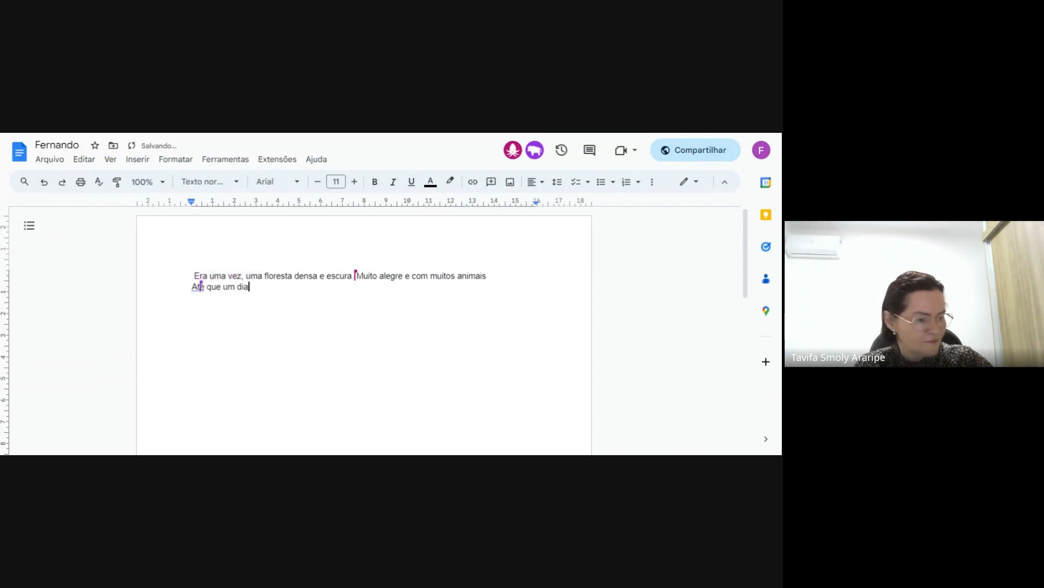
{"action": "type", "text": ", algo i n=="}
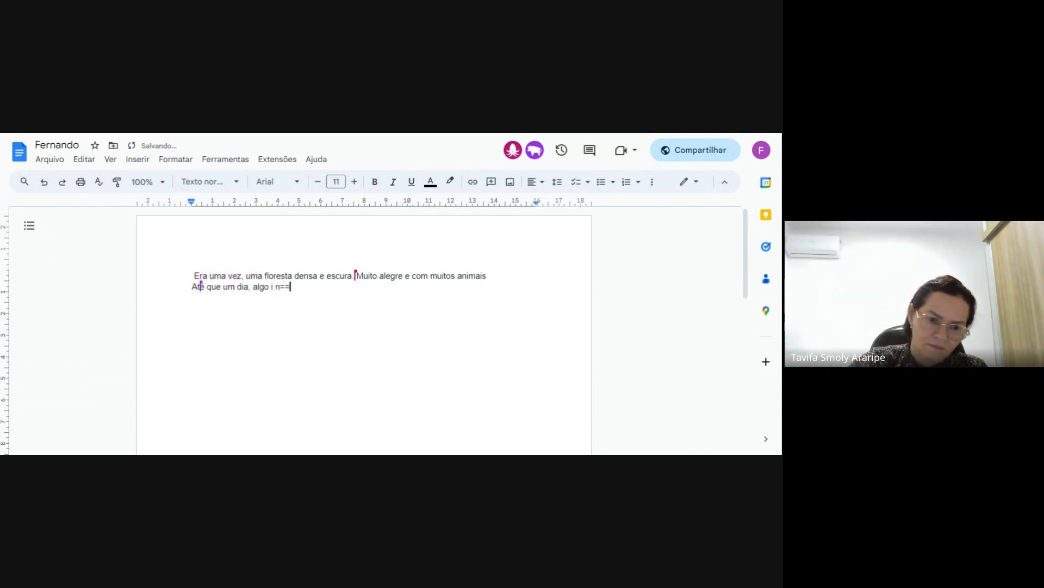
{"action": "key", "text": "BackSpace"}
{"action": "key", "text": "BackSpace"}
{"action": "key", "text": "BackSpace"}
{"action": "key", "text": "BackSpace"}
{"action": "type", "text": "nus"}
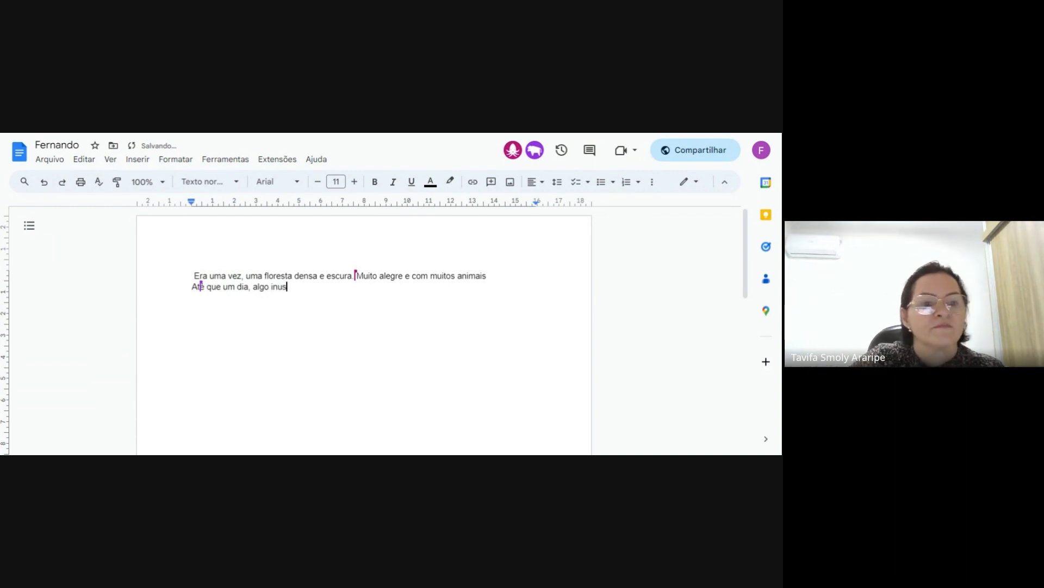
{"action": "type", "text": "itado oco"}
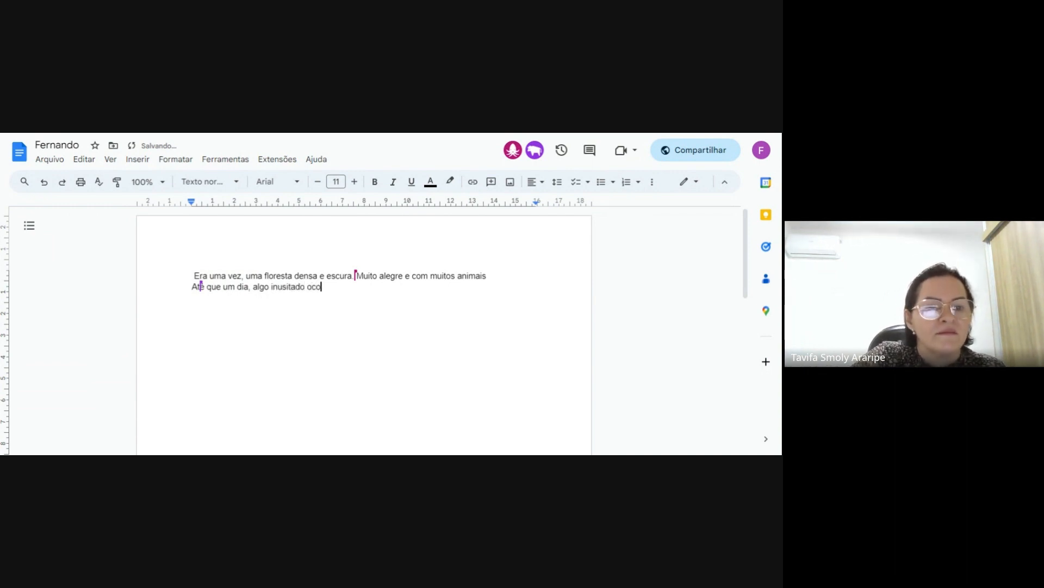
{"action": "type", "text": "rreu!"}
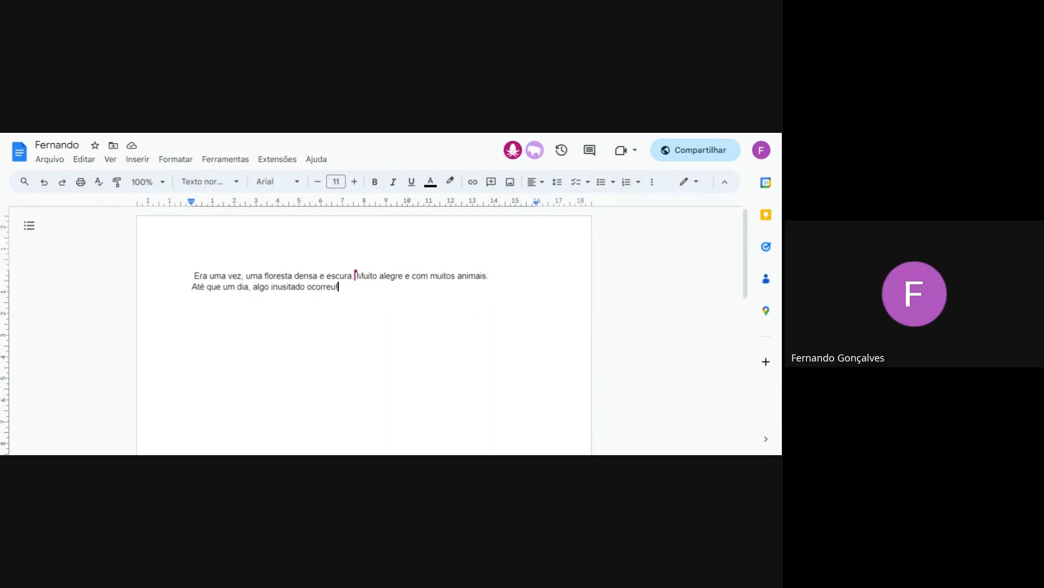
Try the document zoom at 150% and settle on 125%
{"action": "left_click", "coordinate": [147, 181]}
{"action": "left_click", "coordinate": [145, 303]}
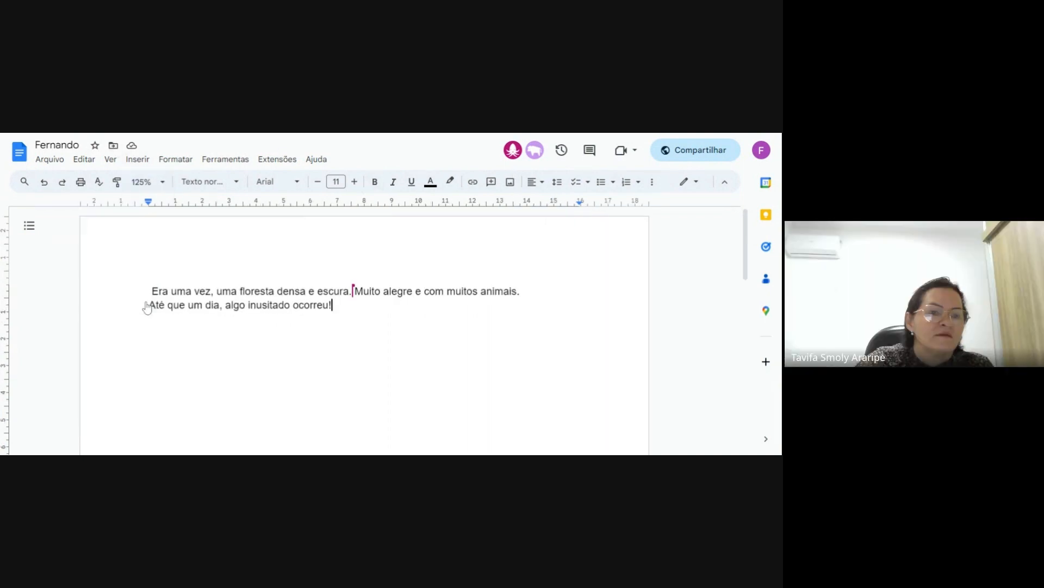
{"action": "left_click", "coordinate": [147, 181]}
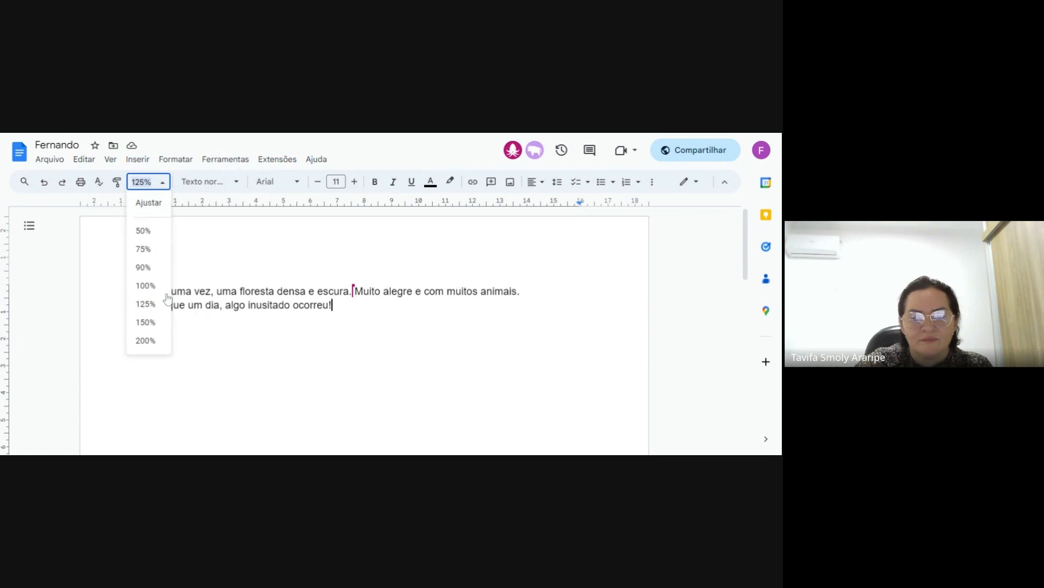
{"action": "left_click", "coordinate": [148, 321]}
{"action": "left_click", "coordinate": [147, 181]}
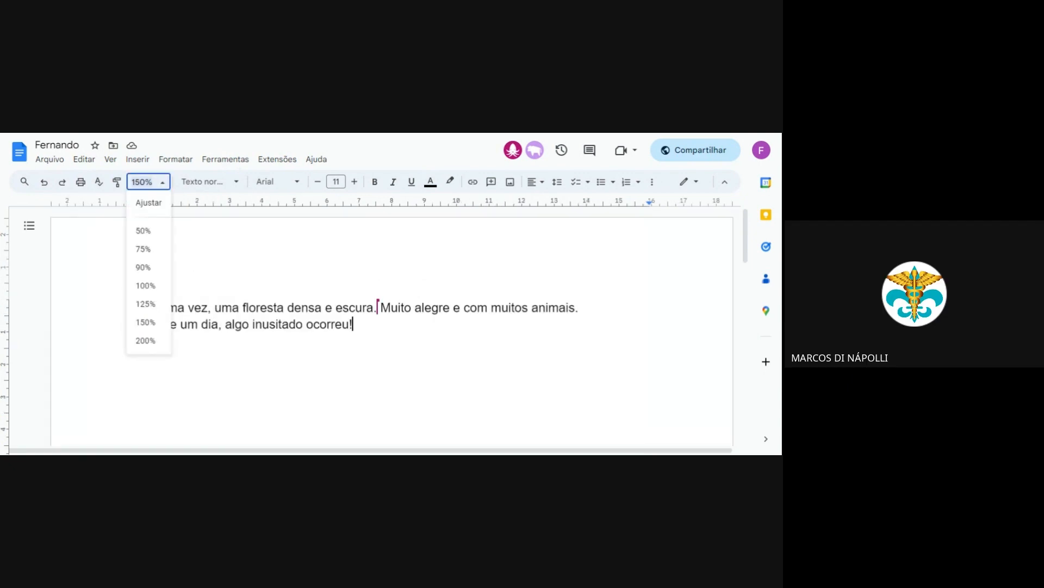
{"action": "left_click", "coordinate": [146, 304]}
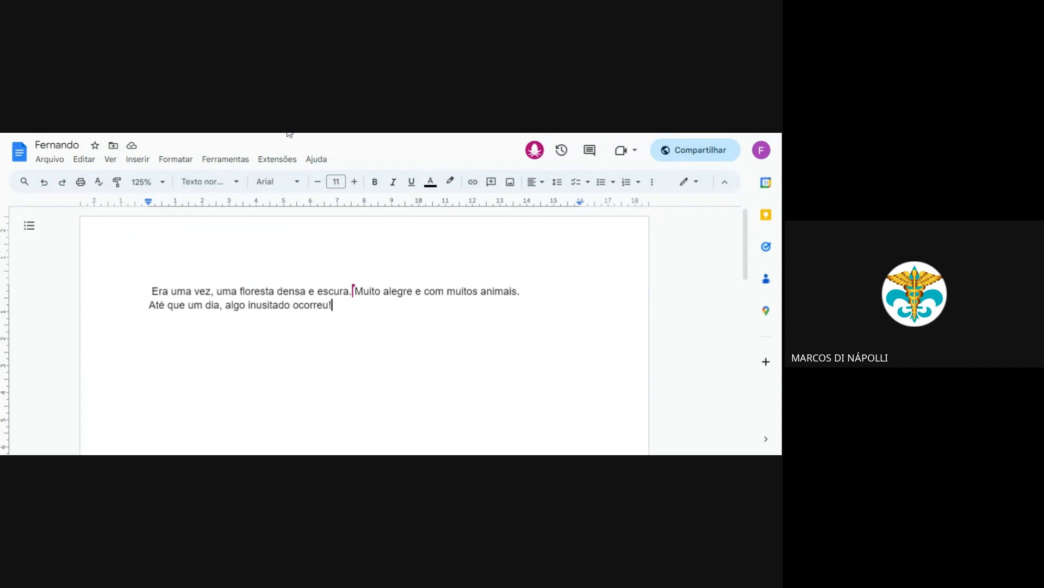
Insert a comma after "floresta" in the sentence that introduces Malévola
{"action": "key", "text": "Return"}
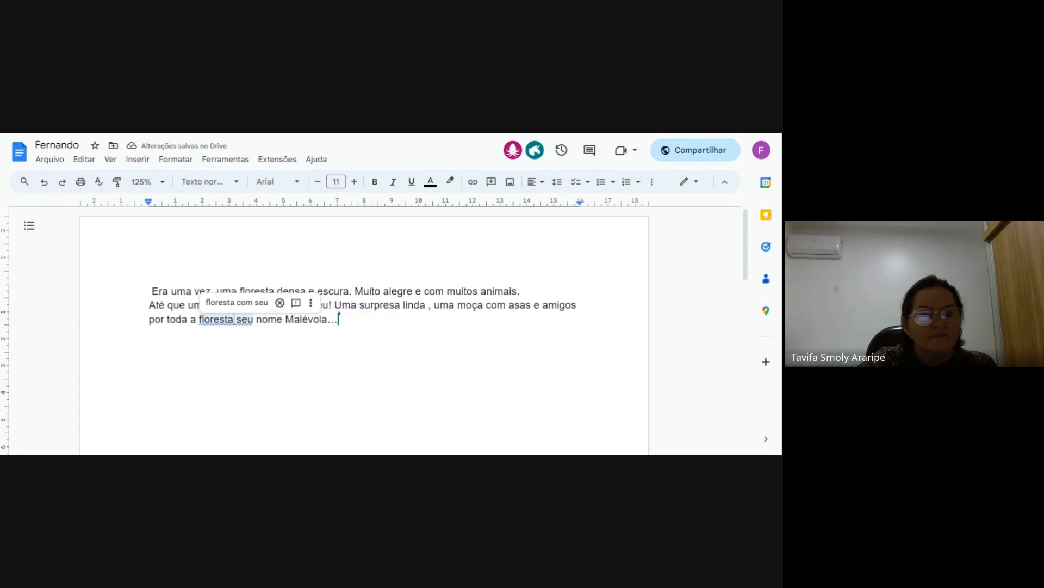
{"action": "type", "text": ","}
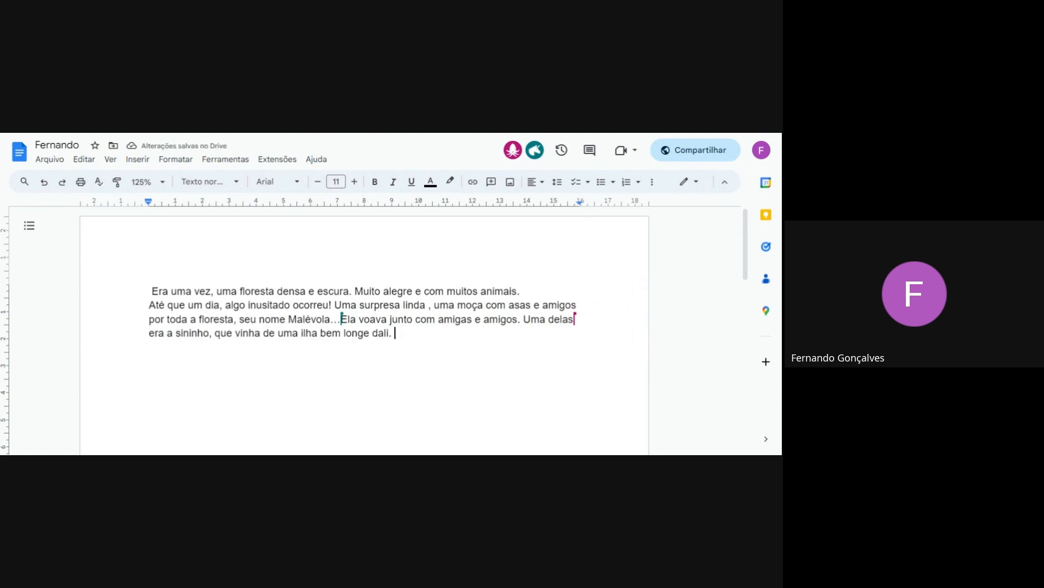
{"action": "type", "text": "V"}
{"action": "key", "text": "BackSpace"}
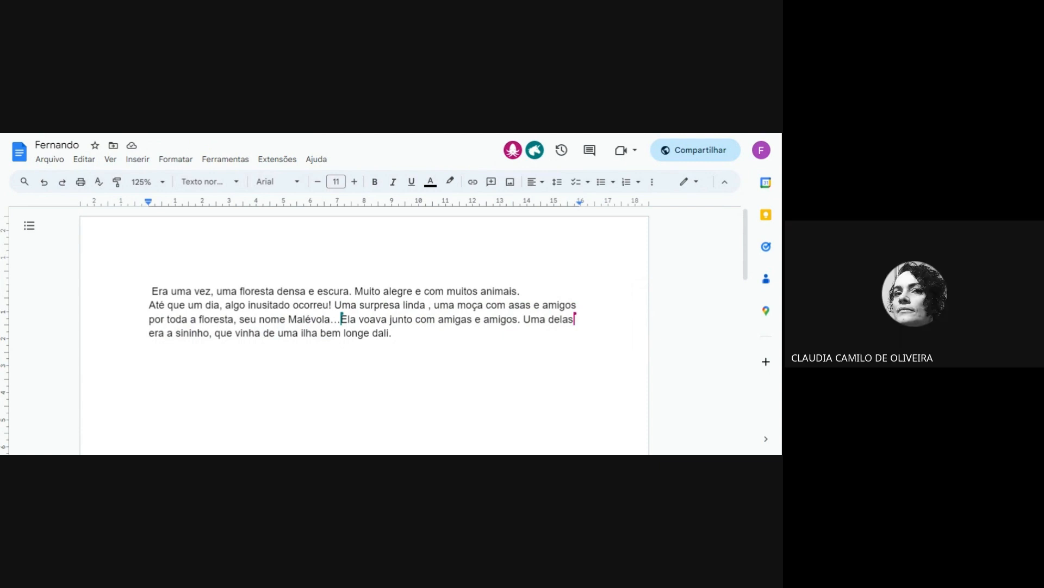
Enlarge the document view to 150% and hide the menus to make more room for the page
{"action": "left_click", "coordinate": [146, 182]}
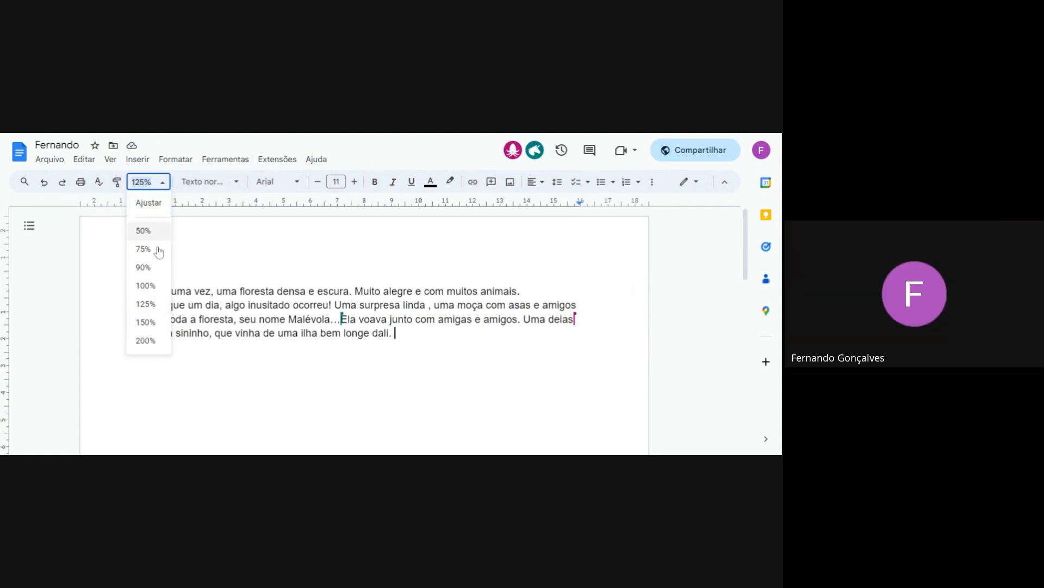
{"action": "left_click", "coordinate": [146, 322]}
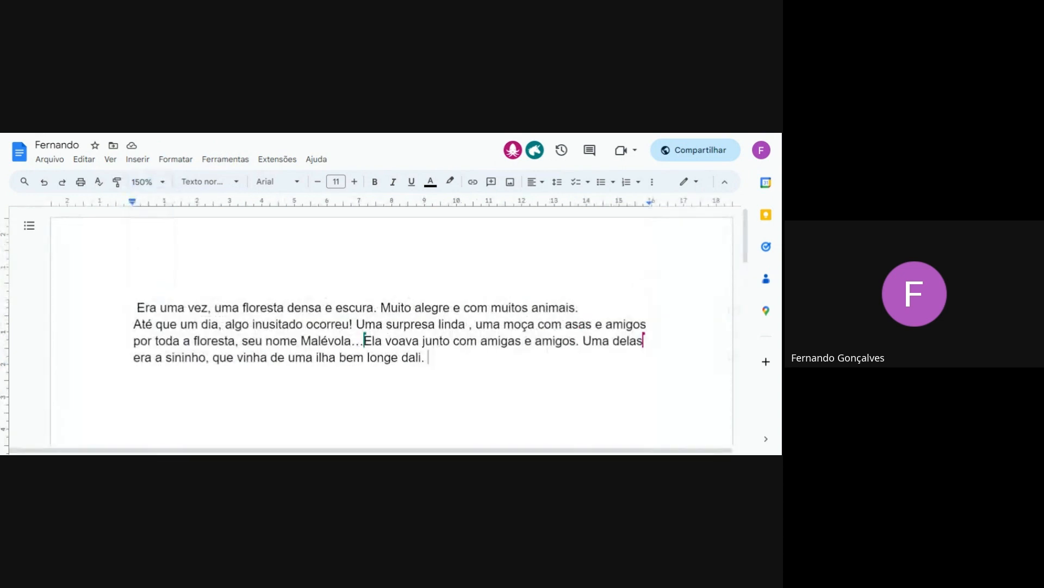
{"action": "scroll", "coordinate": [375, 305], "scroll_direction": "down", "scroll_amount": 1}
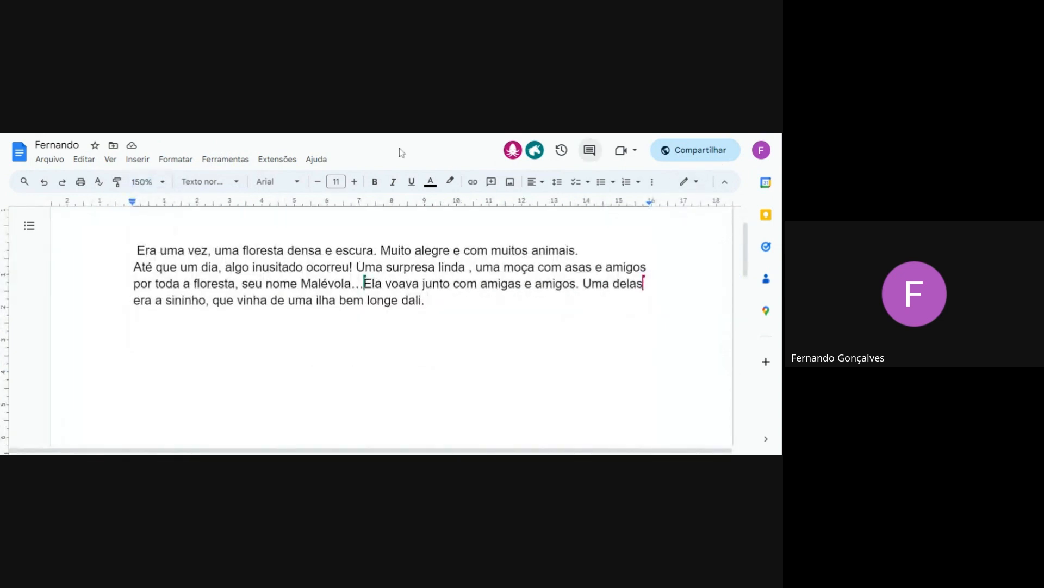
{"action": "left_click", "coordinate": [725, 182]}
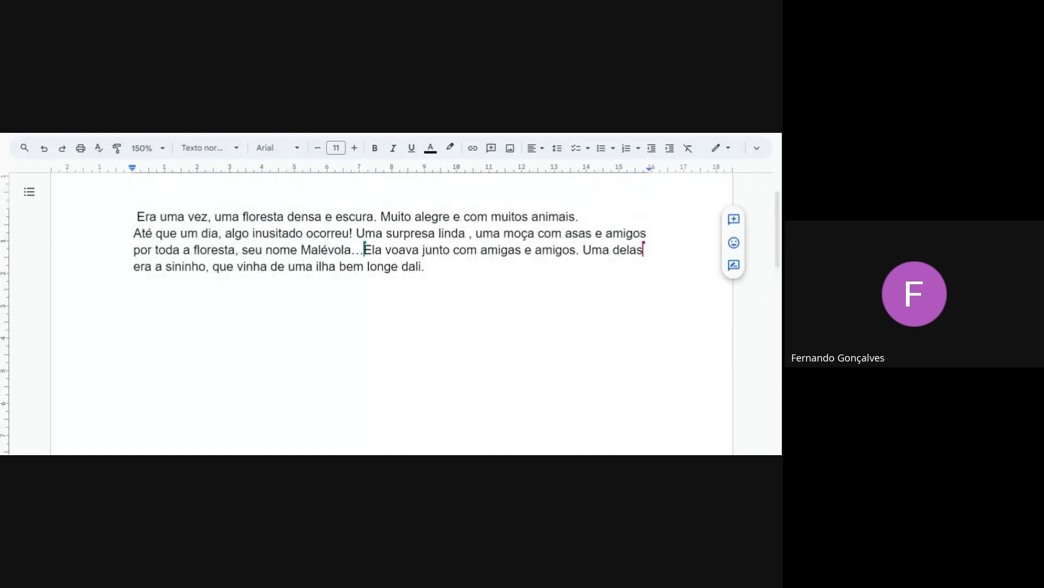
Continue the story after "bem longe dali." with "Outro deles era um Lobo, chamado de Mau"
{"action": "type", "text": "Outro d"}
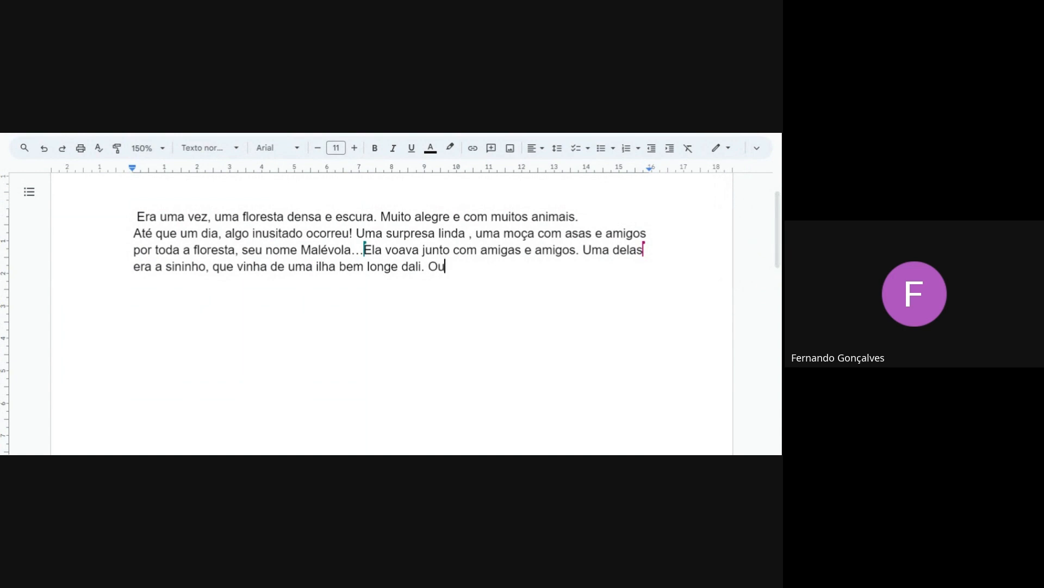
{"action": "type", "text": "s era um "}
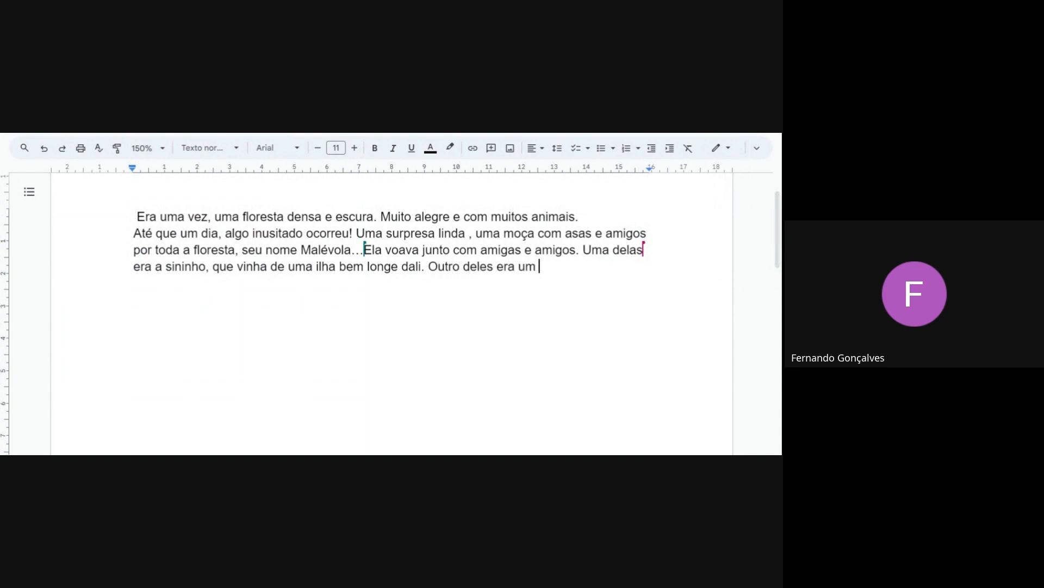
{"action": "type", "text": "Lobo, cha"}
{"action": "key", "text": "BackSpace"}
{"action": "type", "text": "hamado de Mau"}
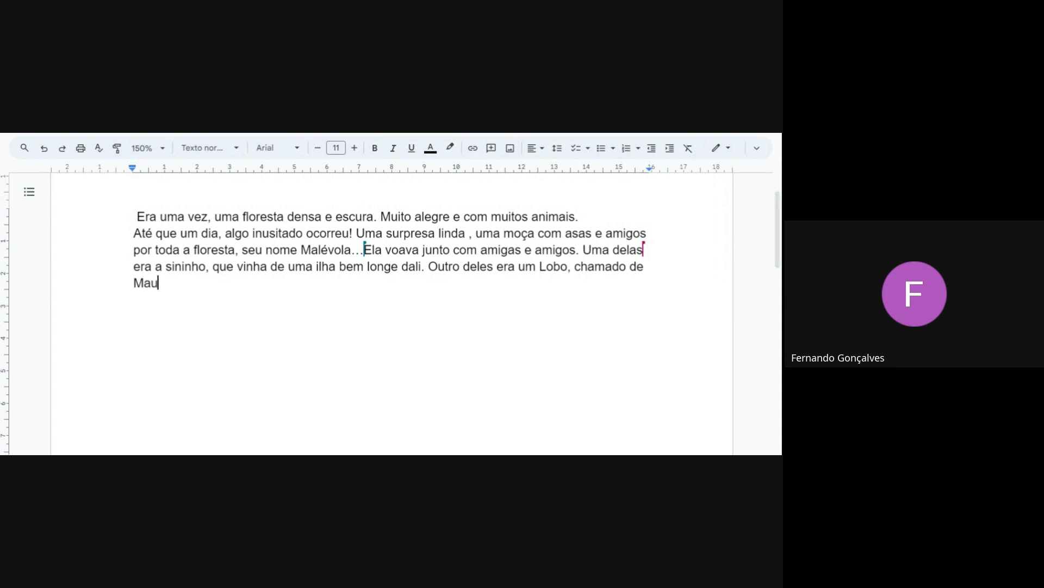
{"action": "type", "text": ", mas que só fazia "}
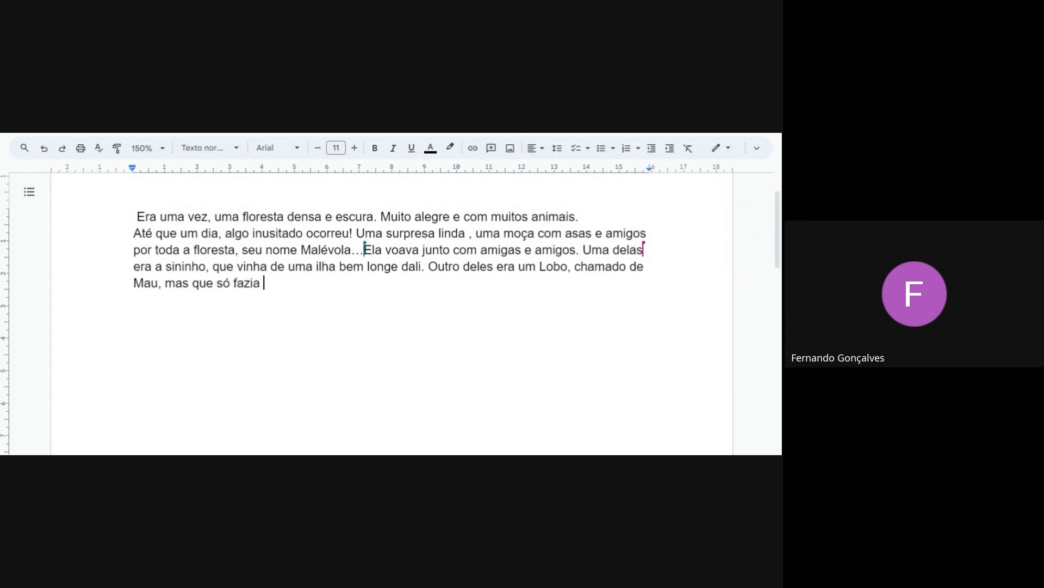
{"action": "type", "text": "comer mingau"}
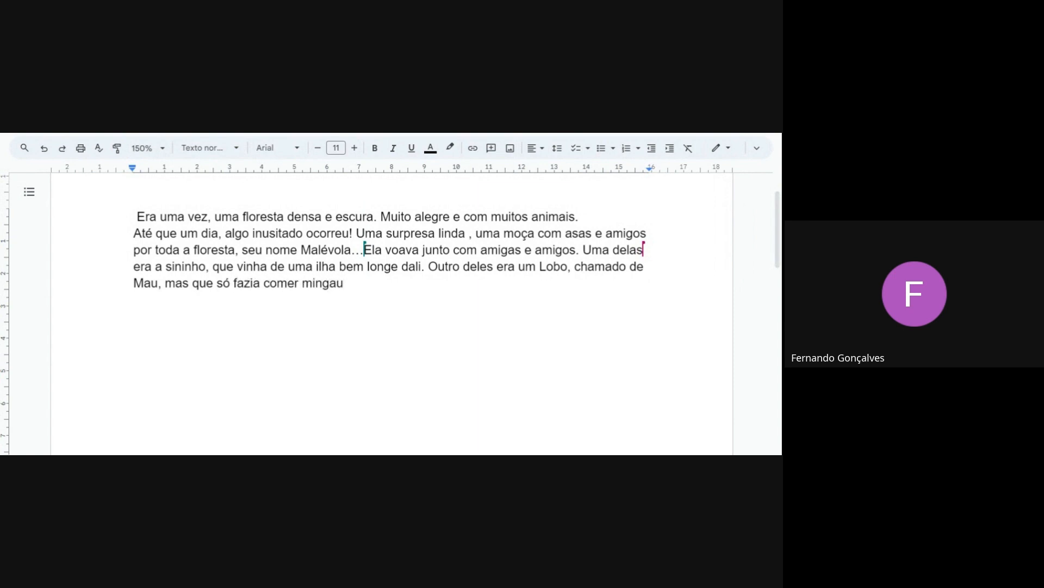
{"action": "type", "text": "."}
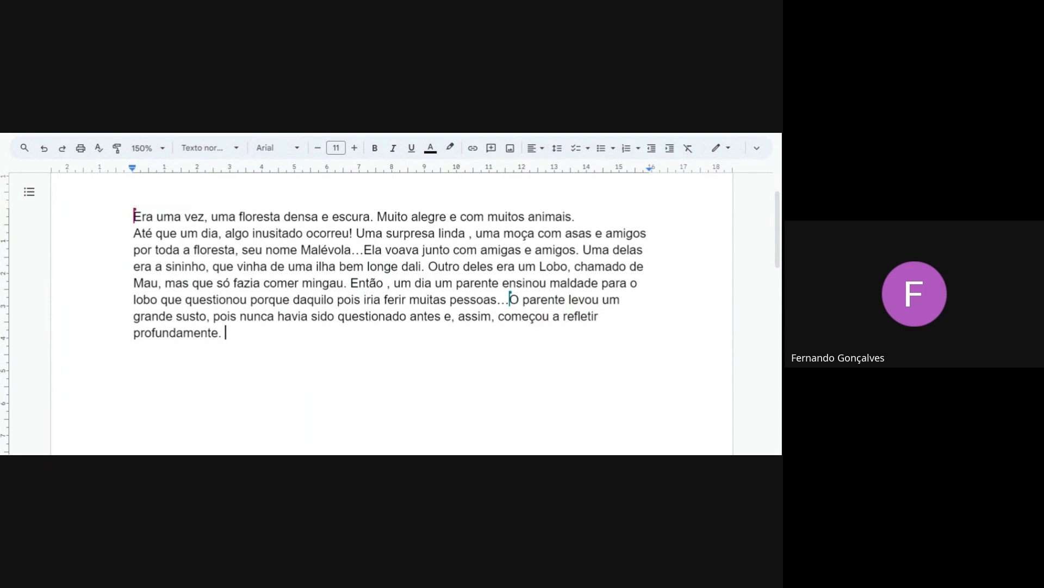
Add "Em sua reflexão, descobriu que o mal não lhe cabia, e" at the end of the story, after "profundamente."
{"action": "type", "text": "Em sua reflexão"}
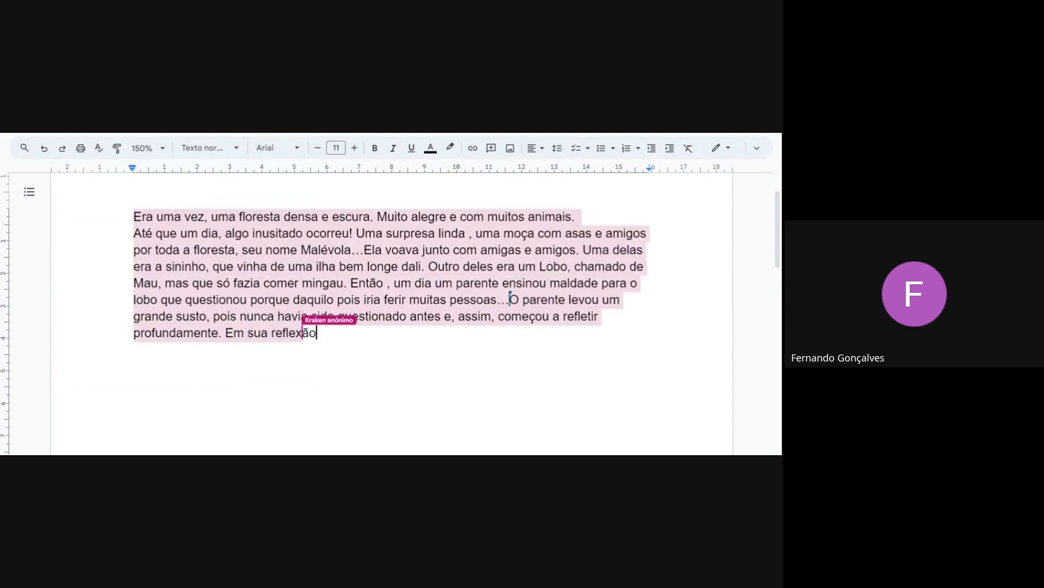
{"action": "type", "text": ", d"}
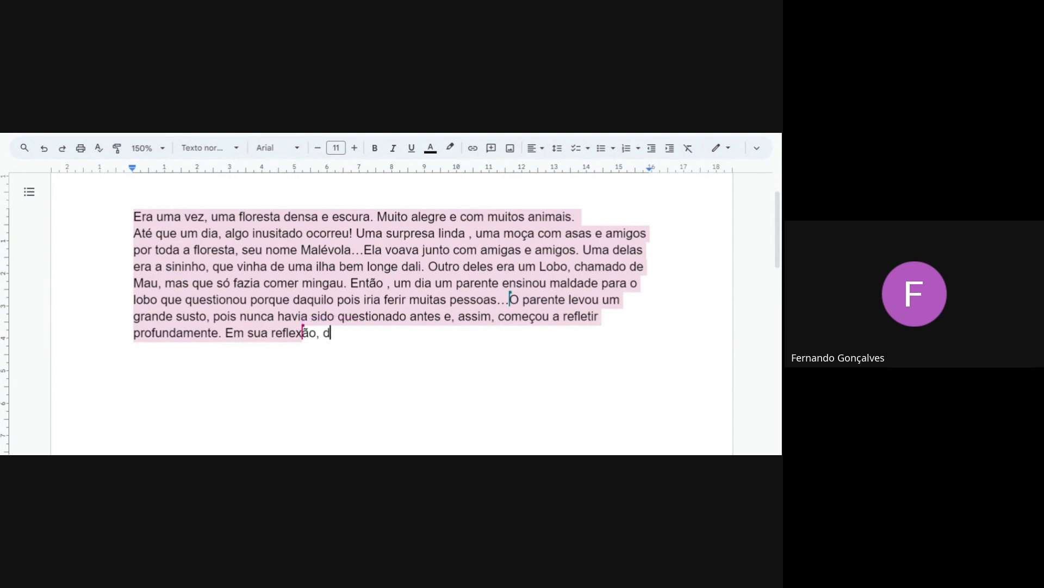
{"action": "type", "text": "escobr"}
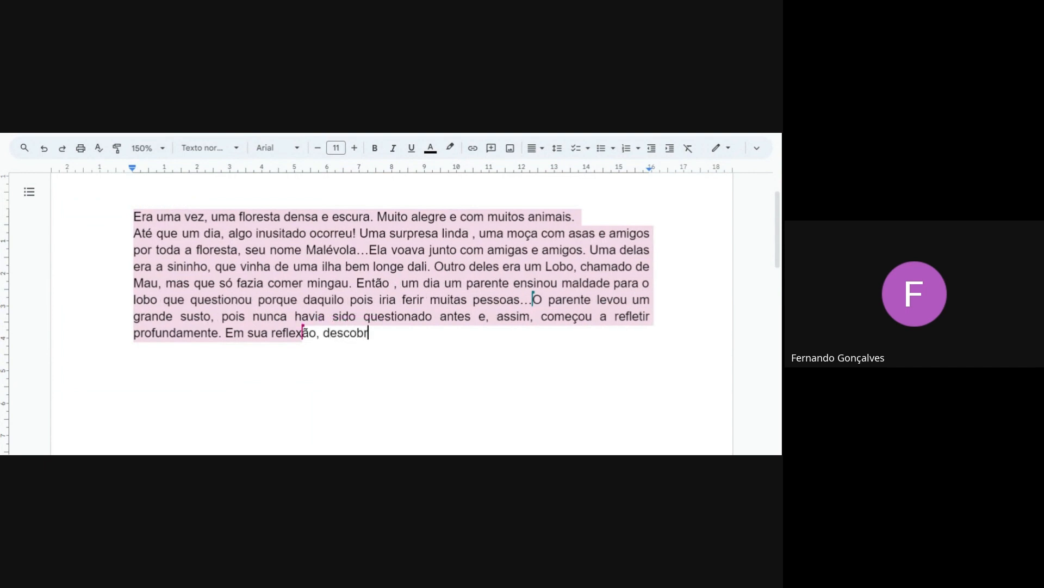
{"action": "type", "text": "iu que "}
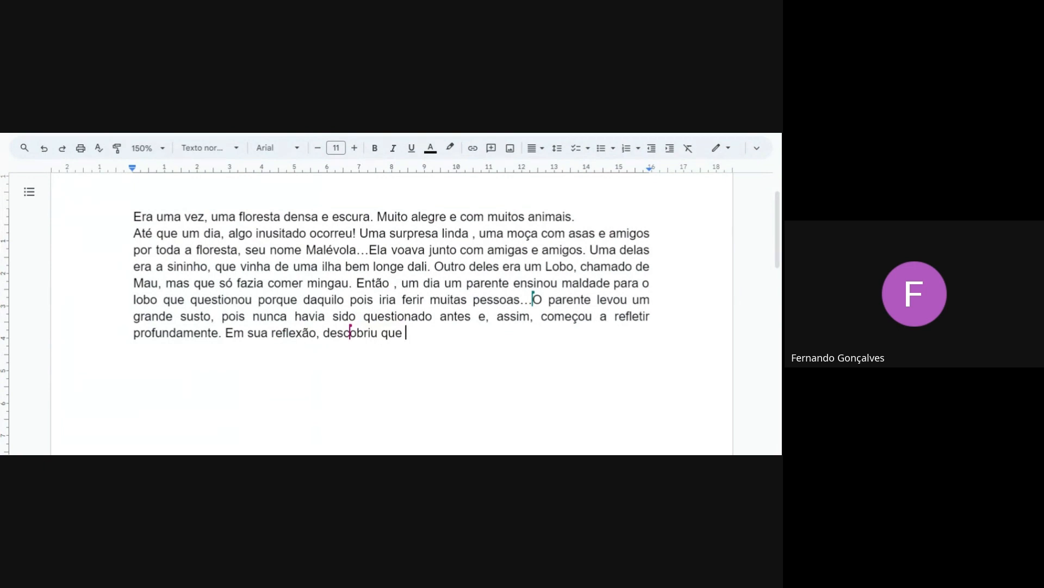
{"action": "type", "text": "o mal não lhe cabia,"}
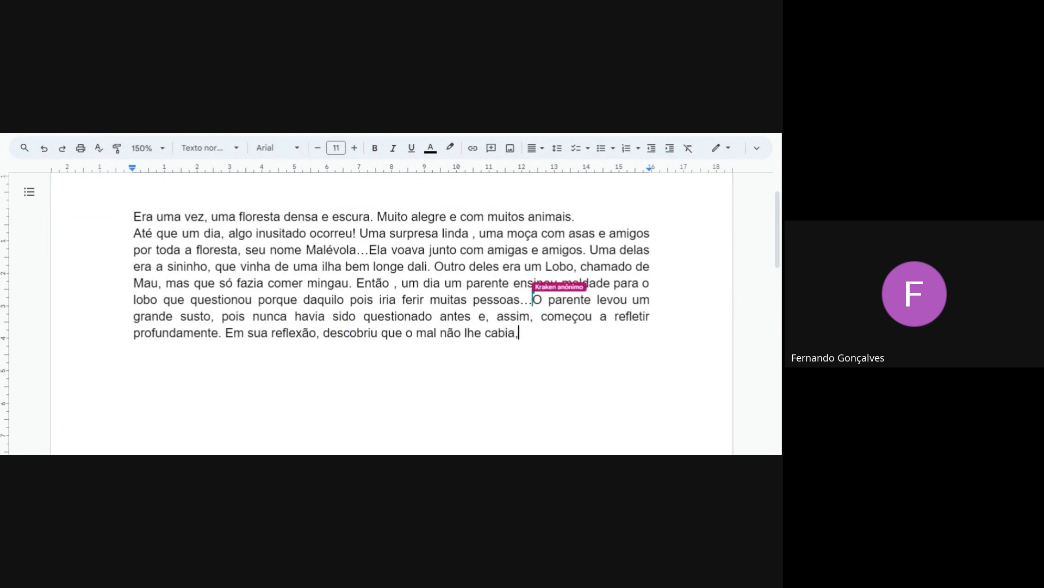
{"action": "type", "text": " e foi "}
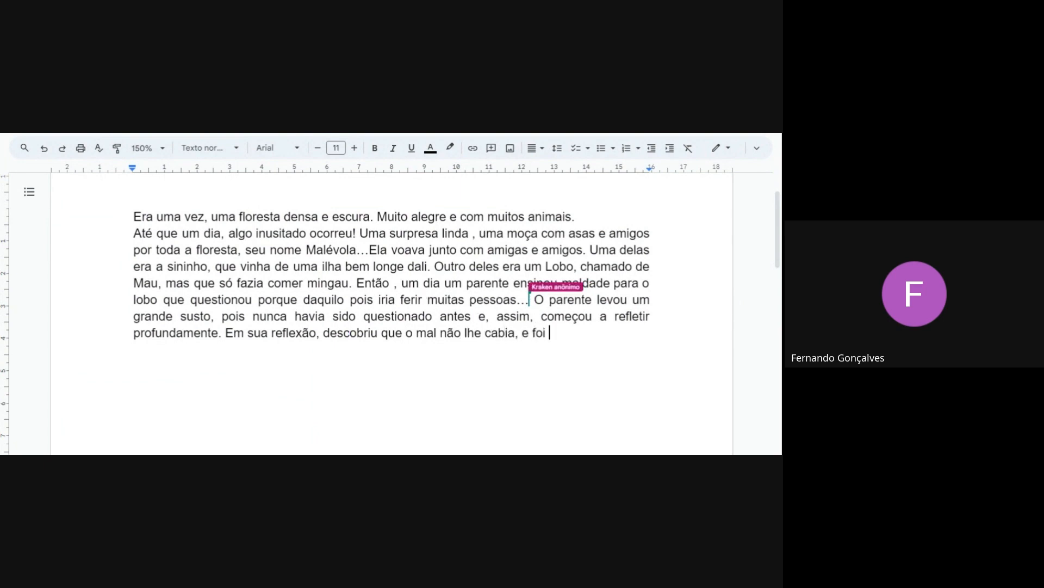
{"action": "type", "text": "aos s"}
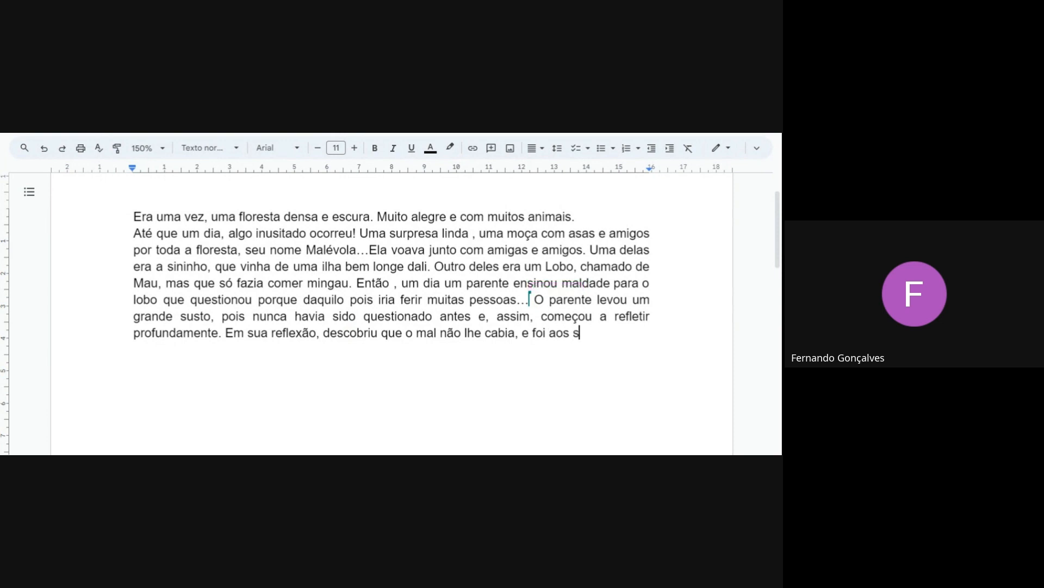
{"action": "type", "text": "eus amigos comparti"}
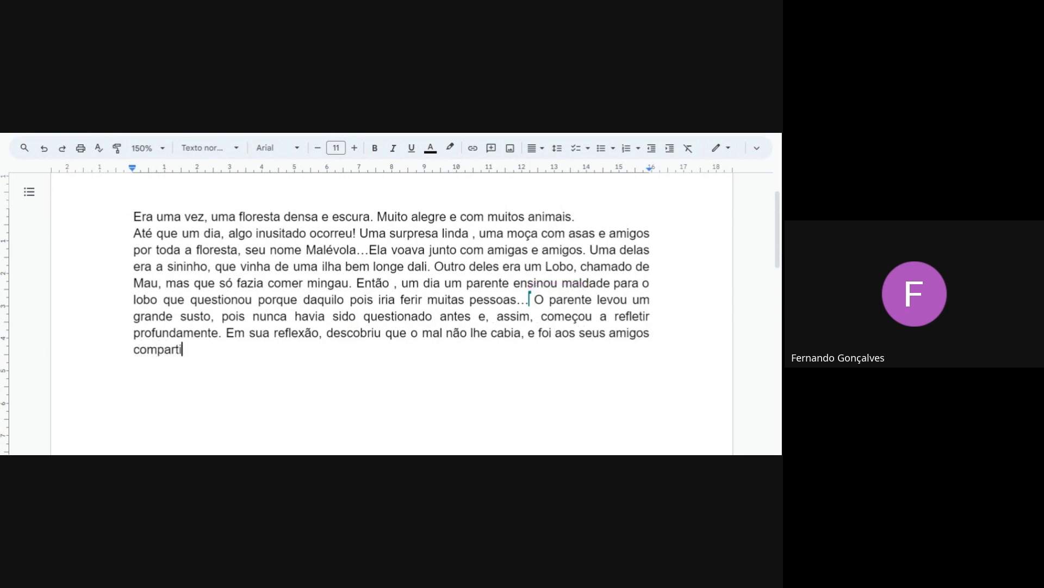
{"action": "type", "text": "lhar a descobert"}
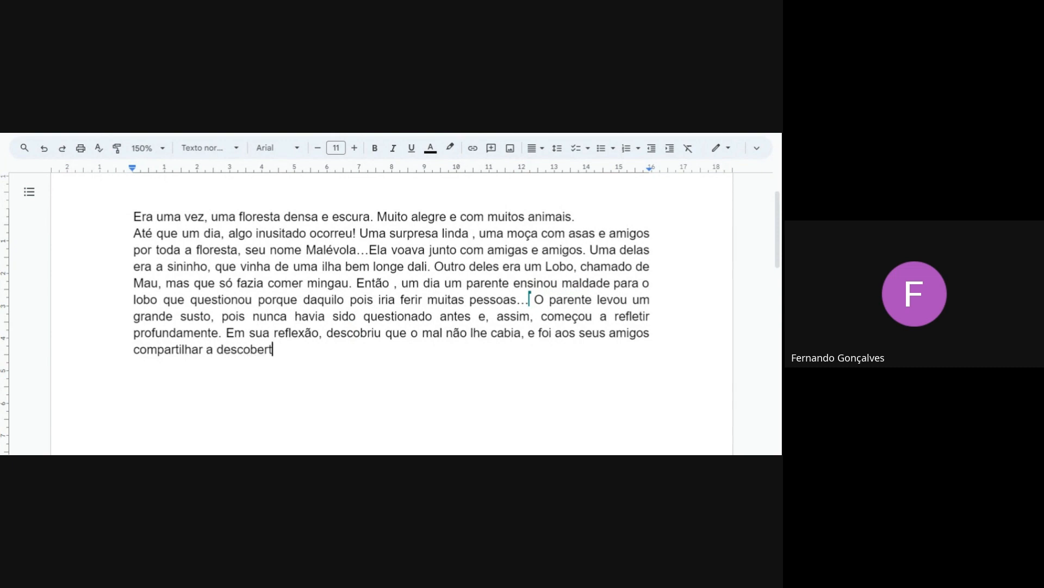
{"action": "type", "text": "a."}
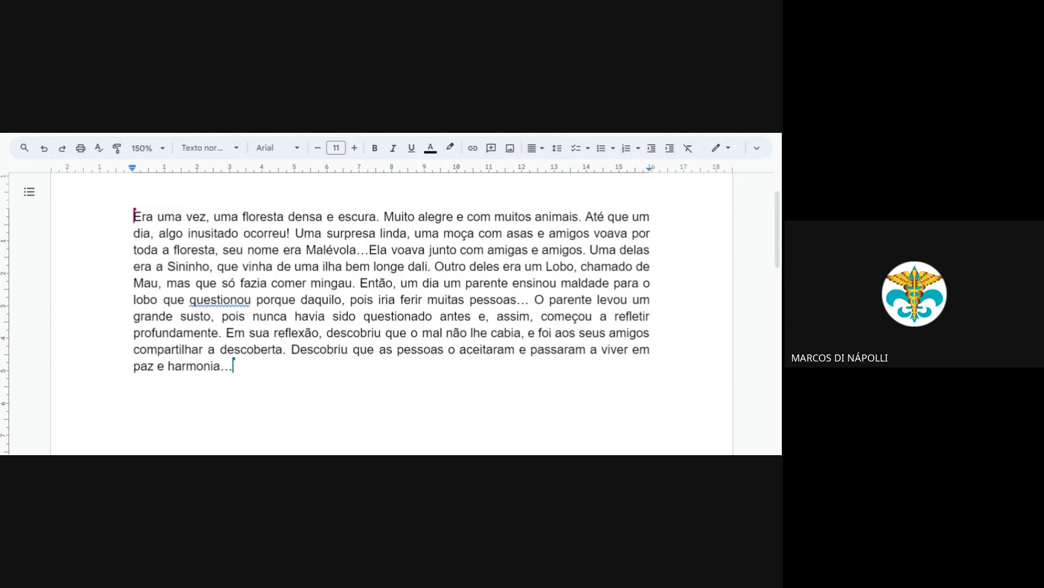
Indent the first line of the story paragraph that starts with "Era uma vez"
{"action": "left_click", "coordinate": [286, 349]}
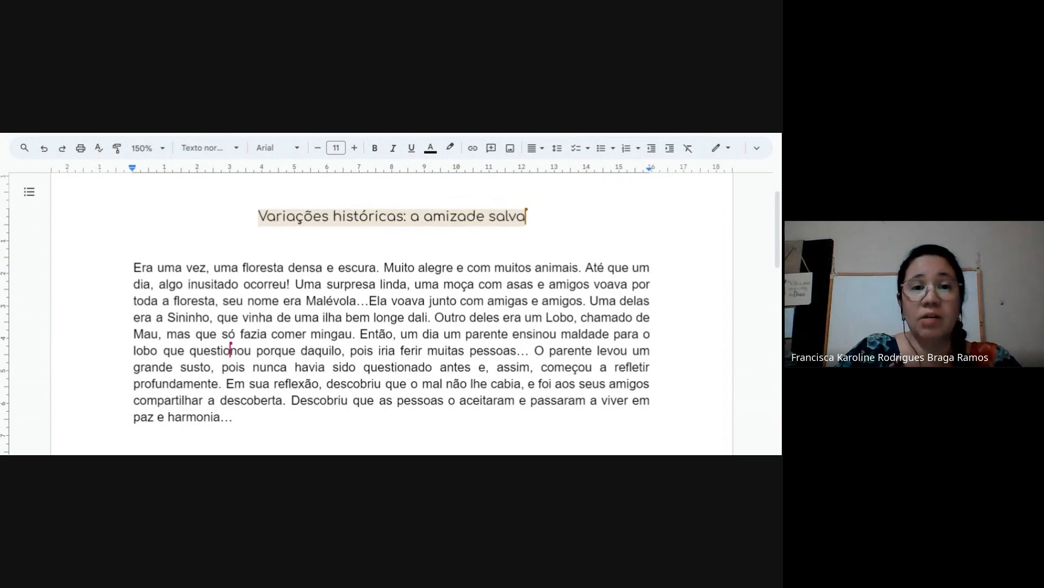
{"action": "left_click", "coordinate": [392, 253]}
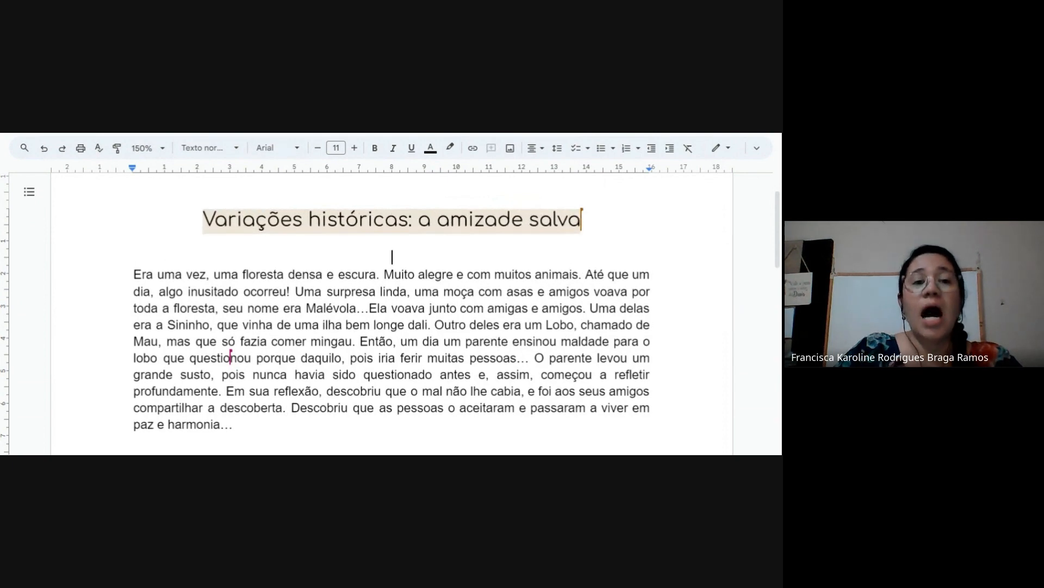
{"action": "left_click", "coordinate": [426, 307]}
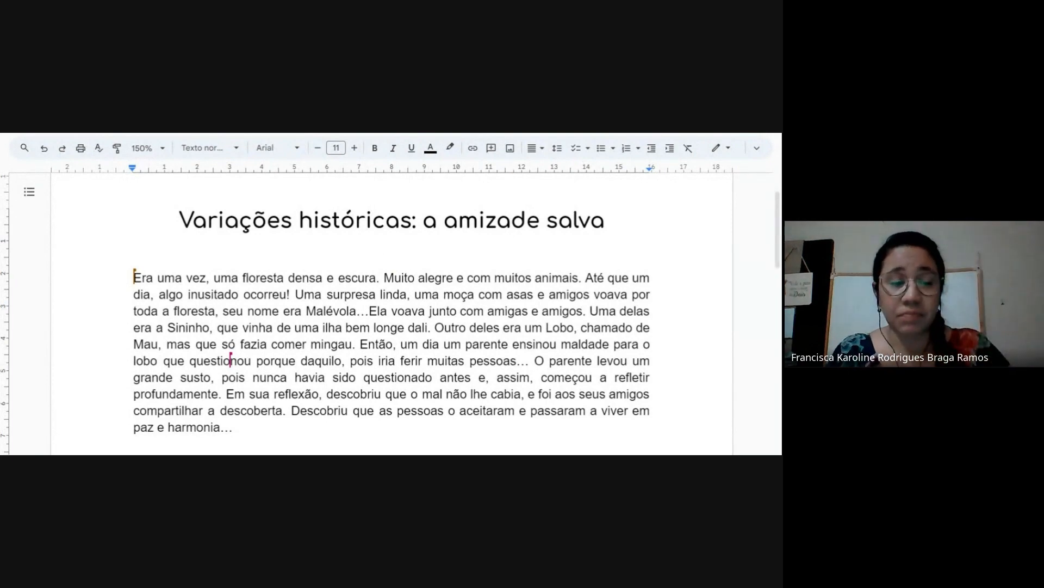
{"action": "key", "text": "Tab"}
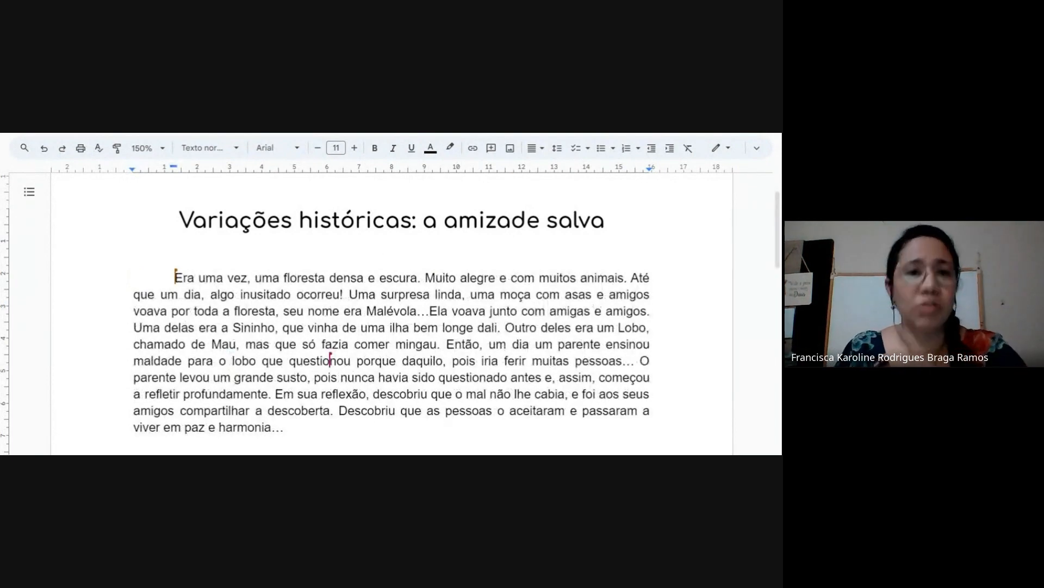